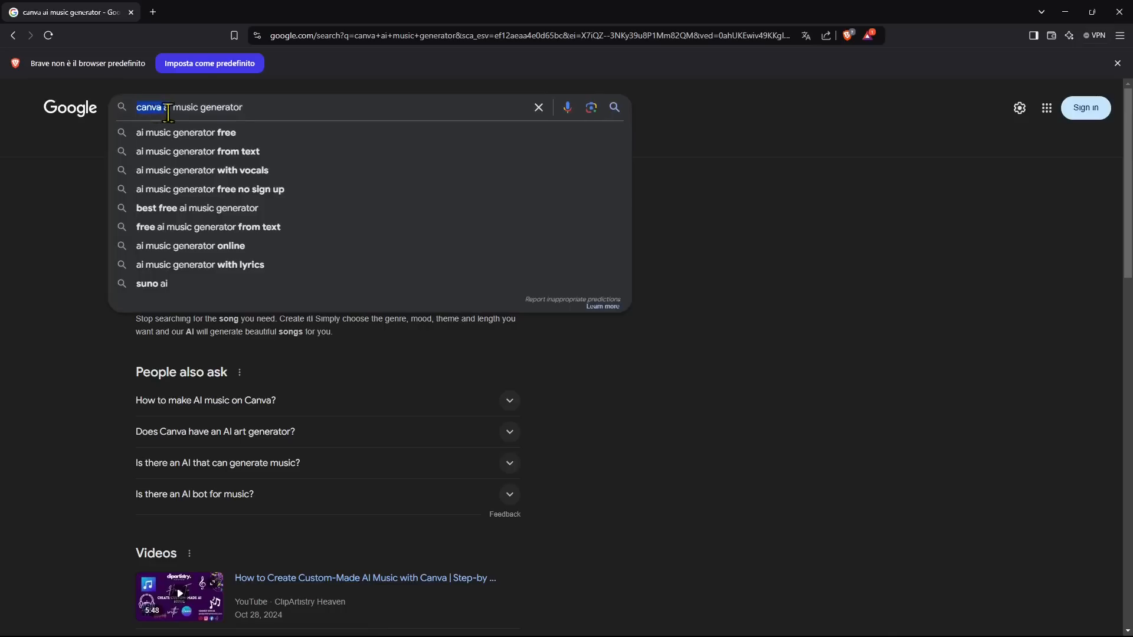
Open Canva's AI Music Generator page from the web search results
double_click(213, 110)
click(18, 276)
click(252, 211)
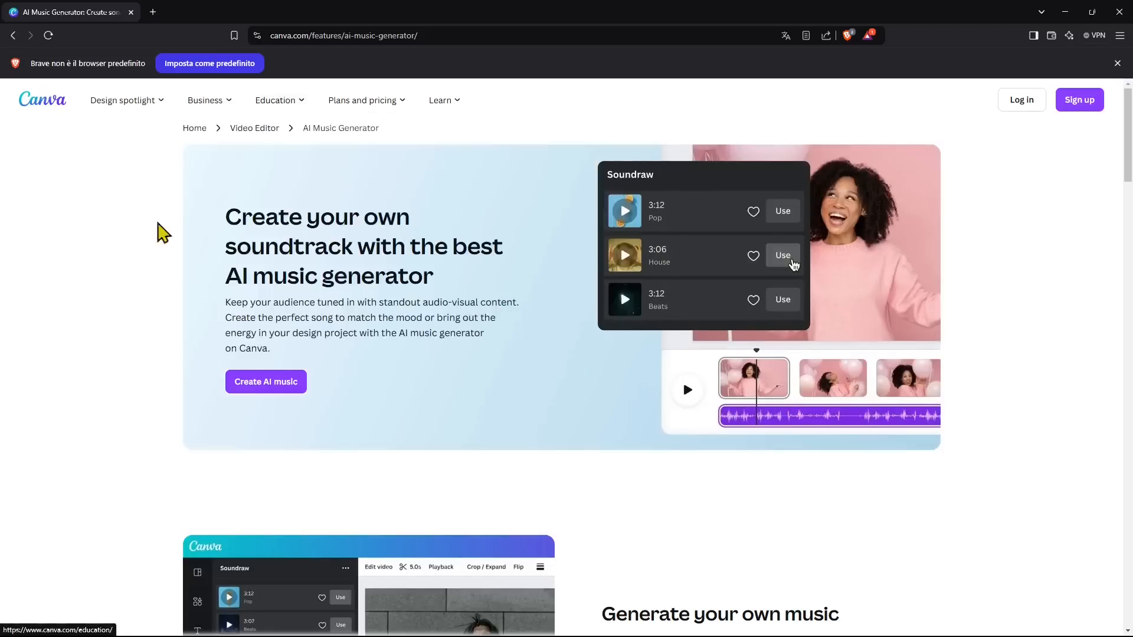
click(254, 129)
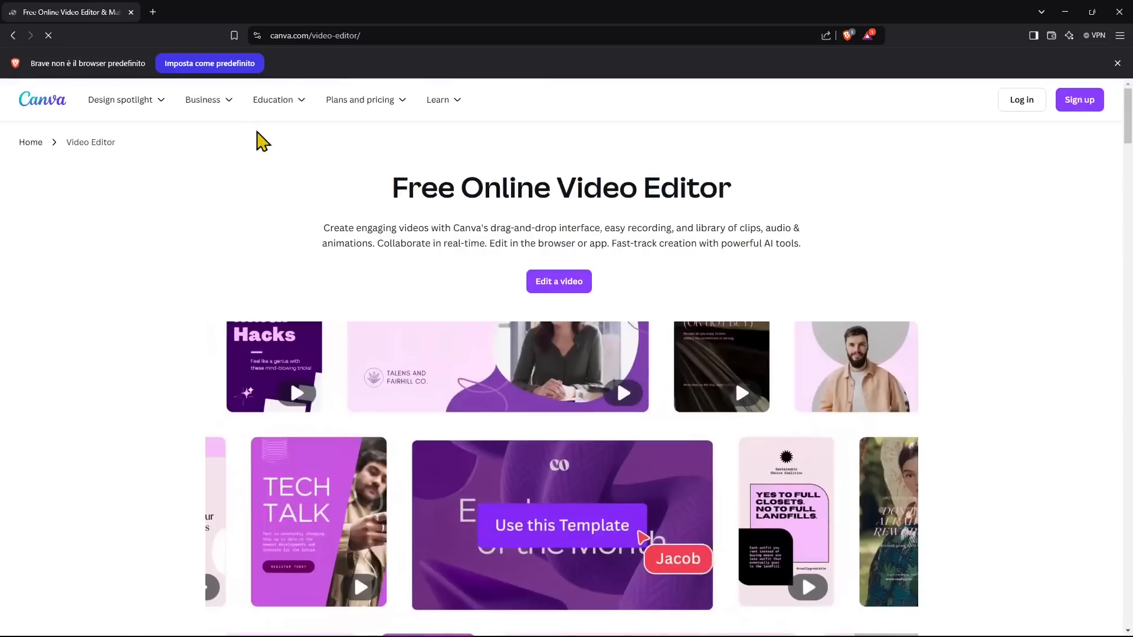
scroll(531, 254, down, 5)
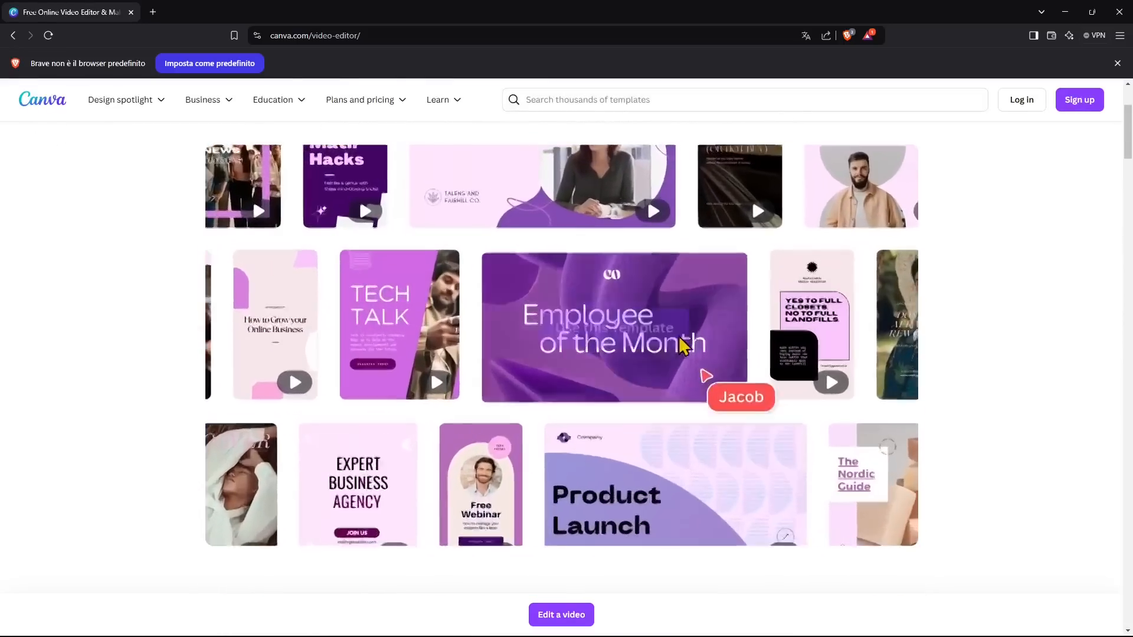
scroll(614, 366, up, 5)
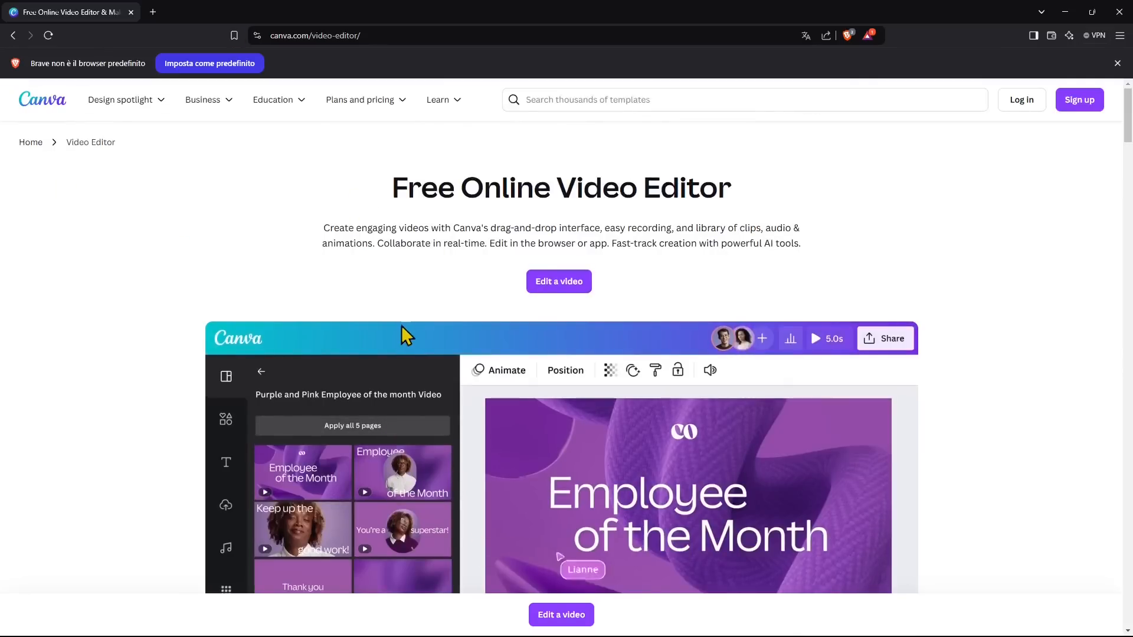
key(alt+Left)
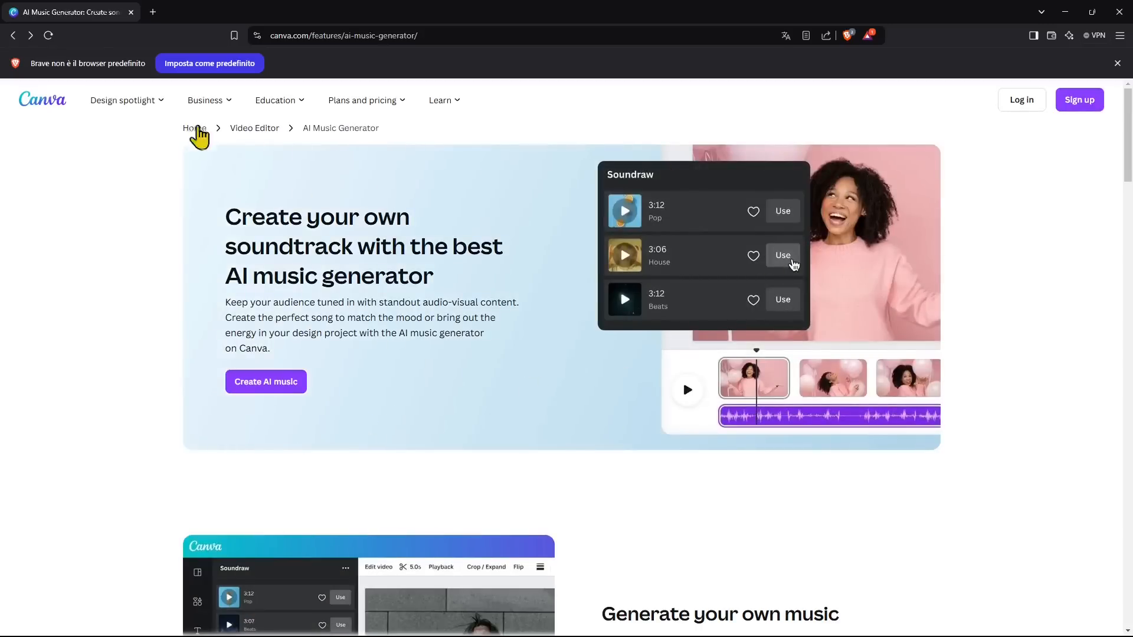
Go to the Soundraw AI music generator app from the Create AI music page and choose to use it in a design
mouse_move(362, 101)
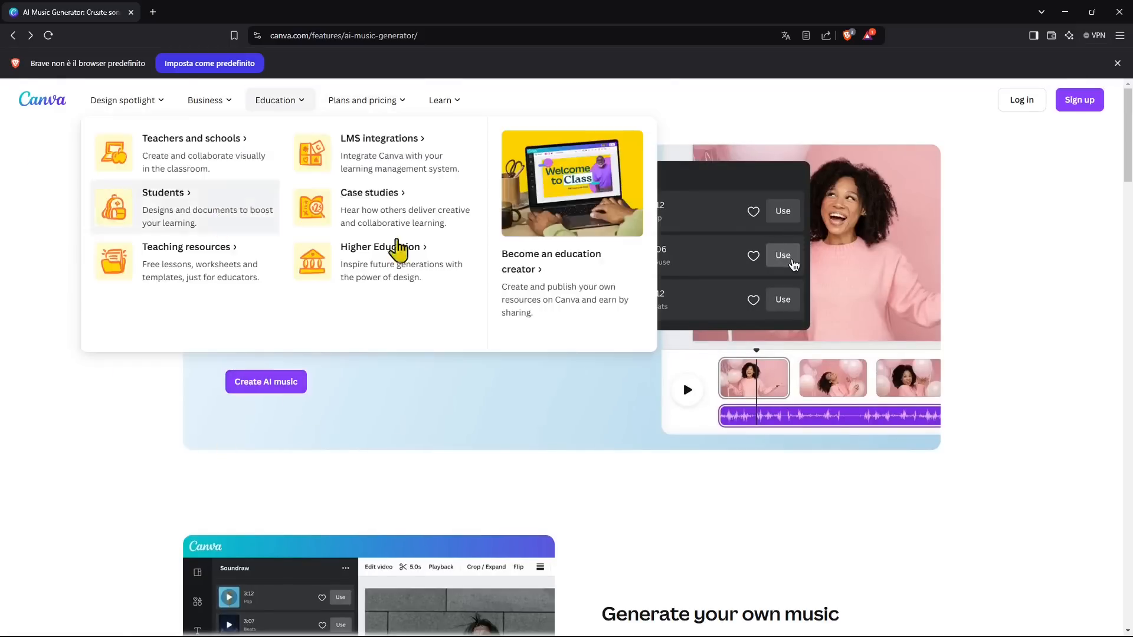
click(267, 385)
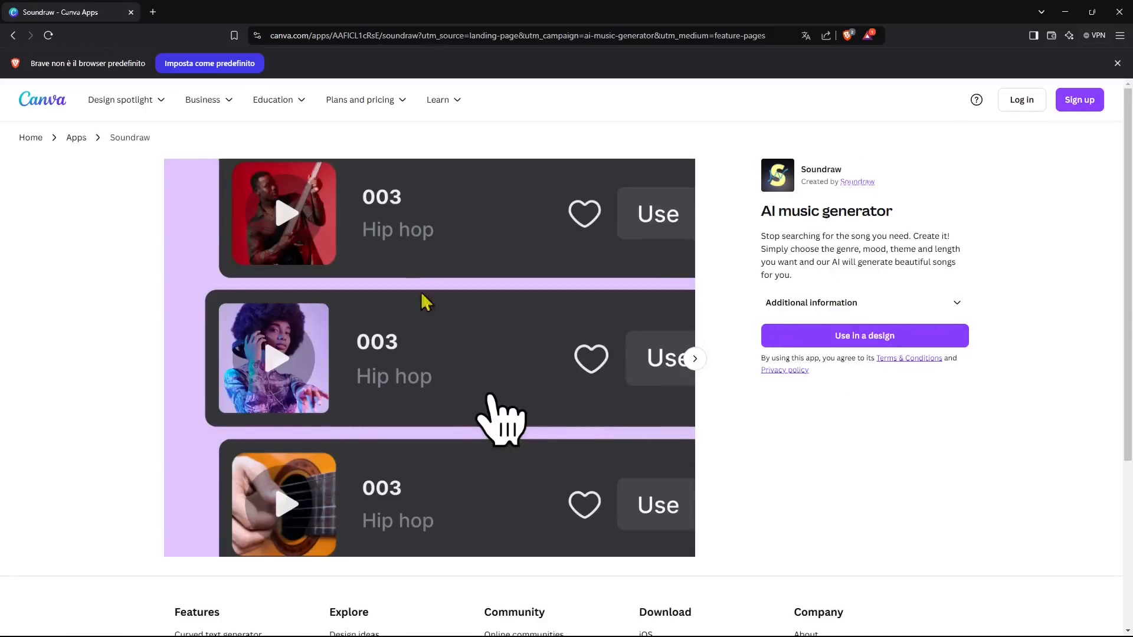
scroll(584, 405, down, 2)
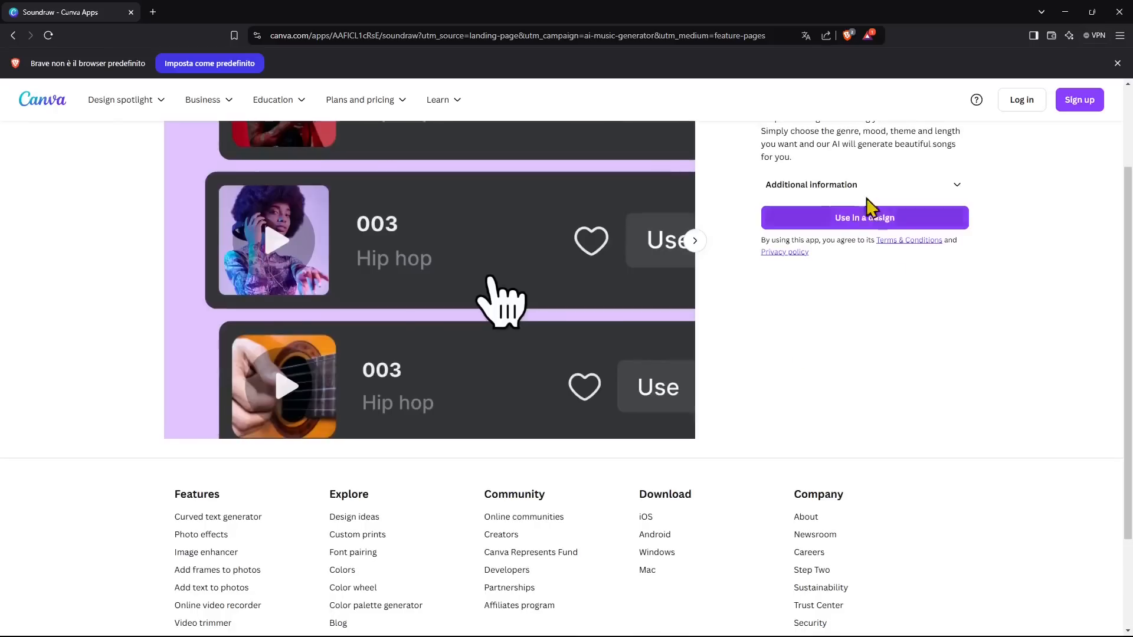
scroll(394, 313, up, 2)
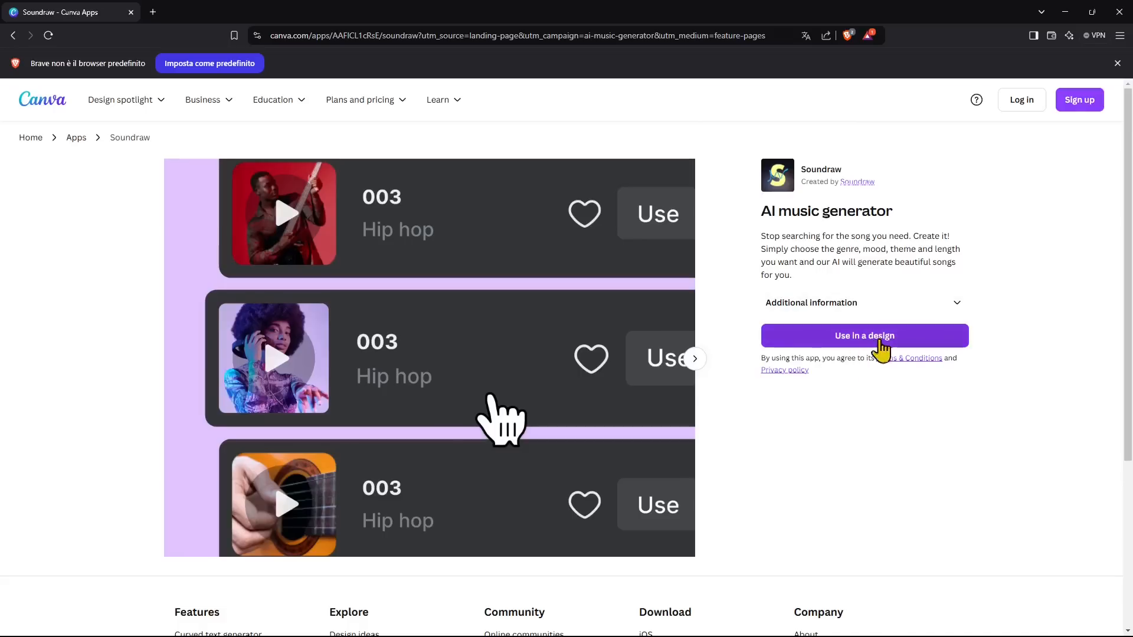
scroll(608, 395, down, 4)
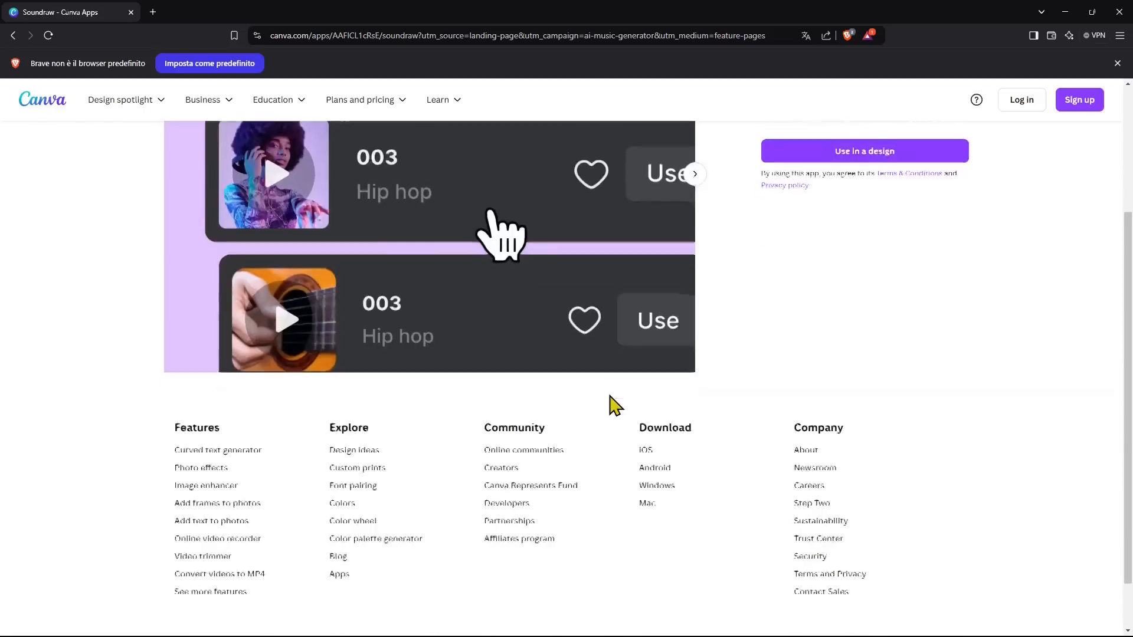
scroll(611, 395, up, 3)
scroll(610, 395, up, 1)
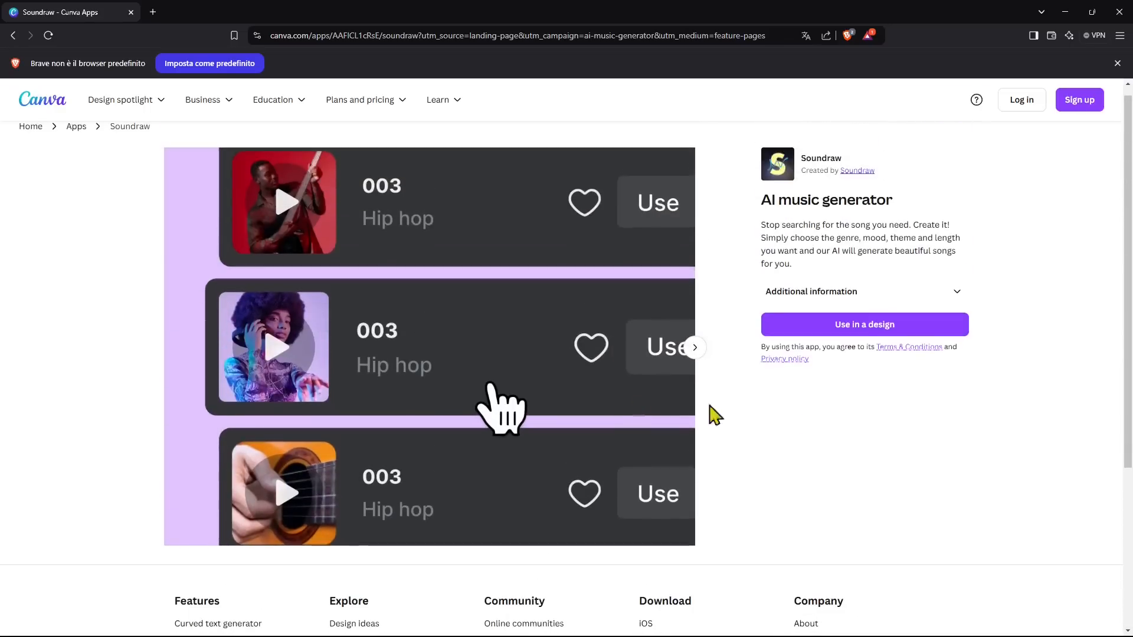
click(882, 331)
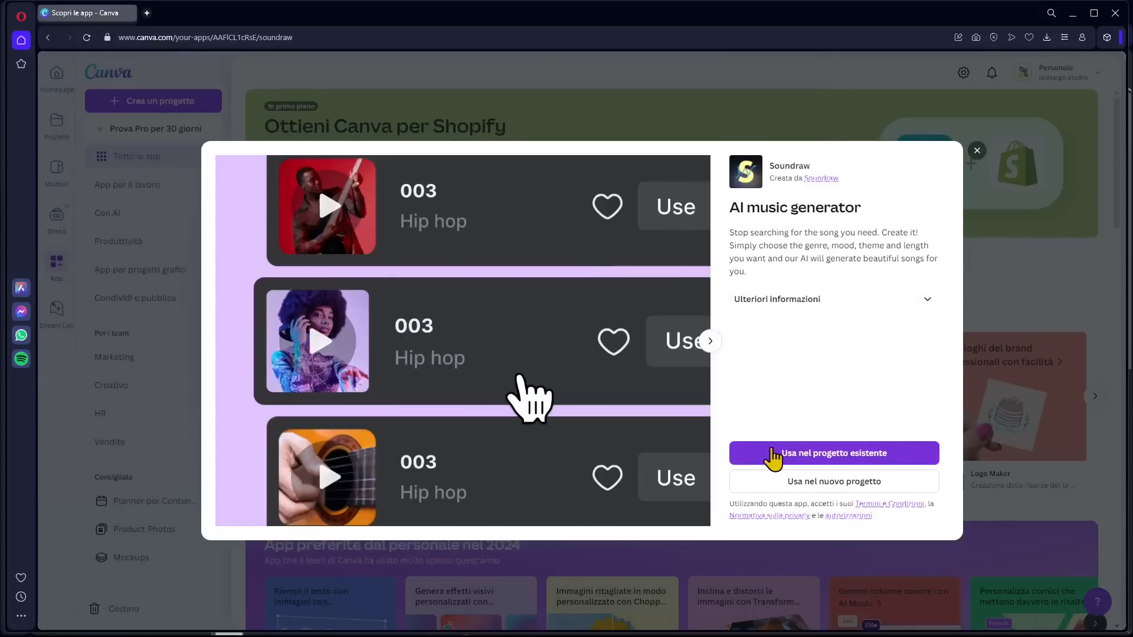
Start a new Video (1080p) project with the Soundraw app
click(834, 483)
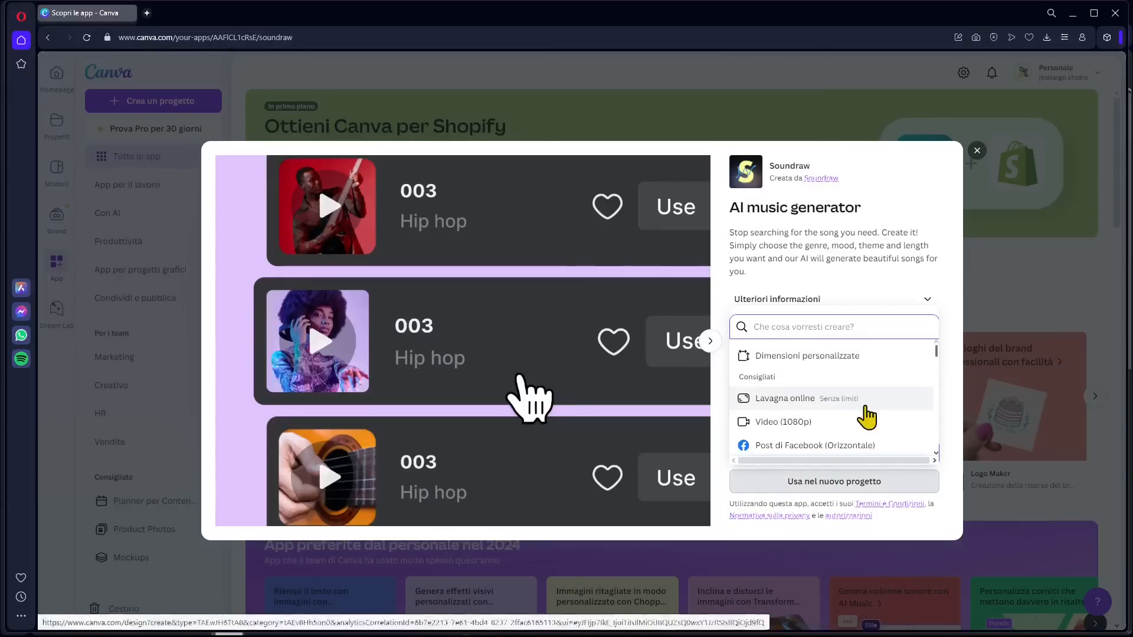
scroll(826, 384, down, 1)
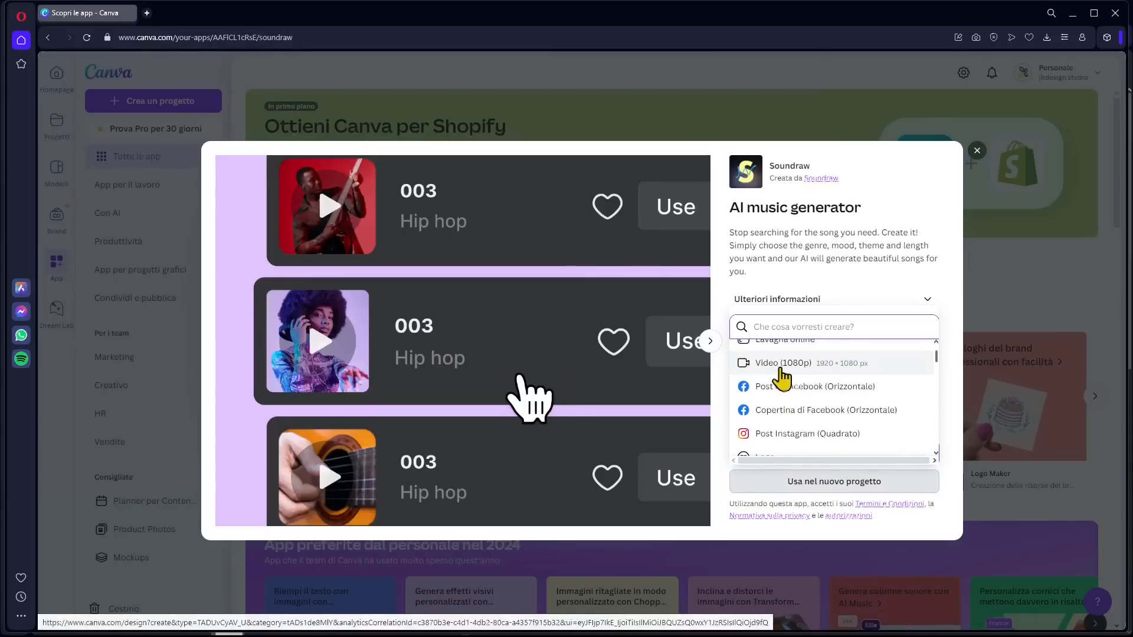
click(829, 366)
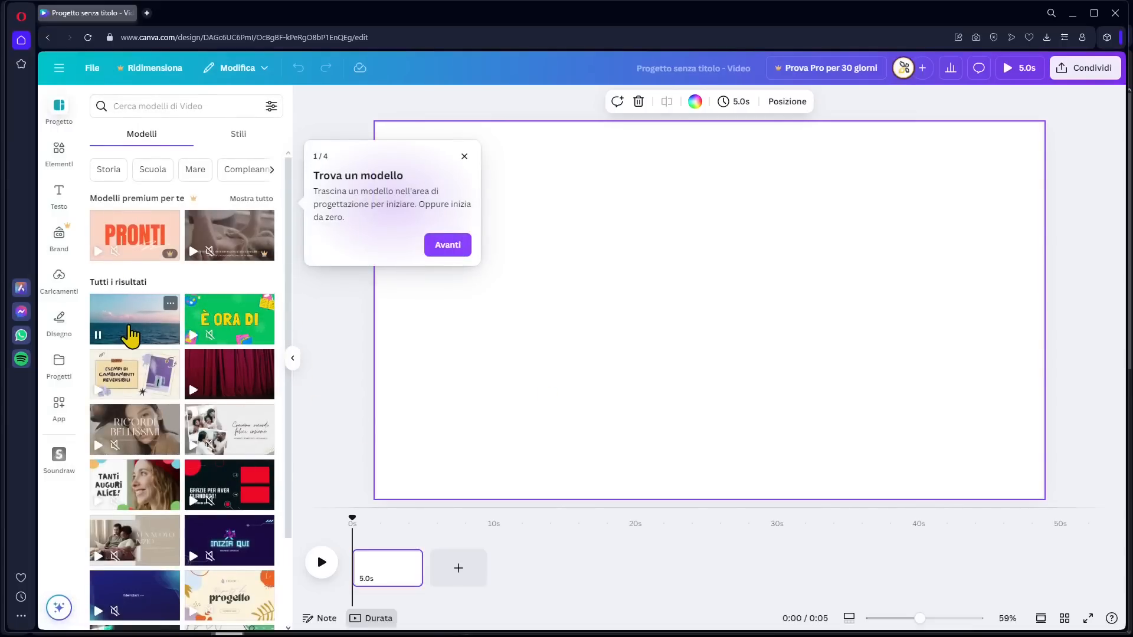
Apply the template with a pink sky over the sea to the blank video page and pause its playback
scroll(158, 518, down, 1)
scroll(158, 514, up, 1)
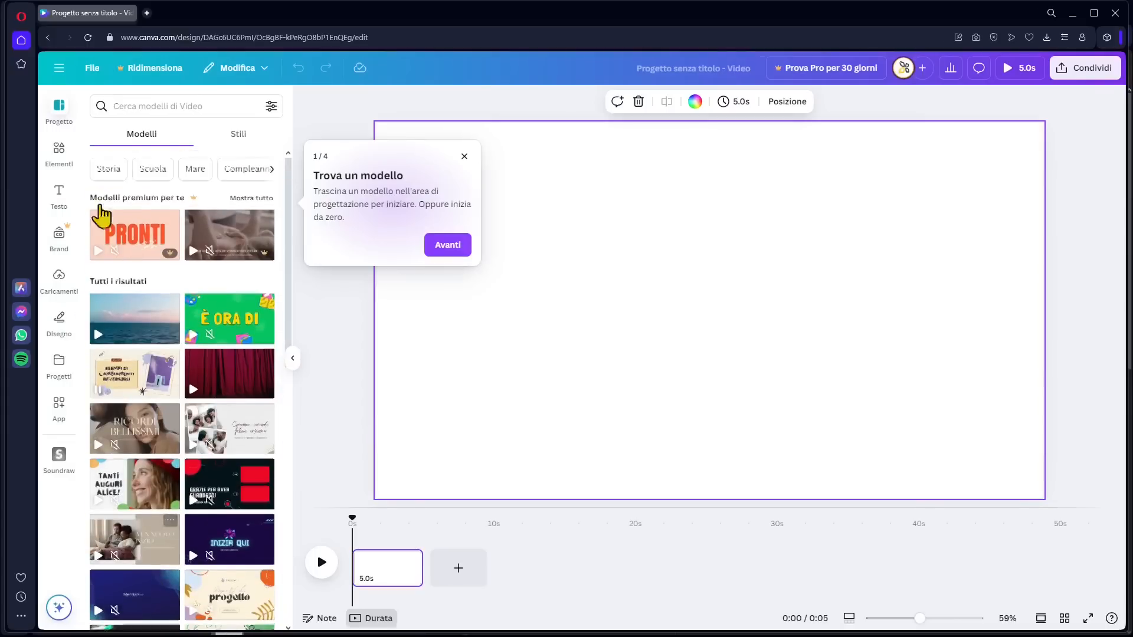
drag(158, 311, 574, 268)
drag(614, 326, 519, 307)
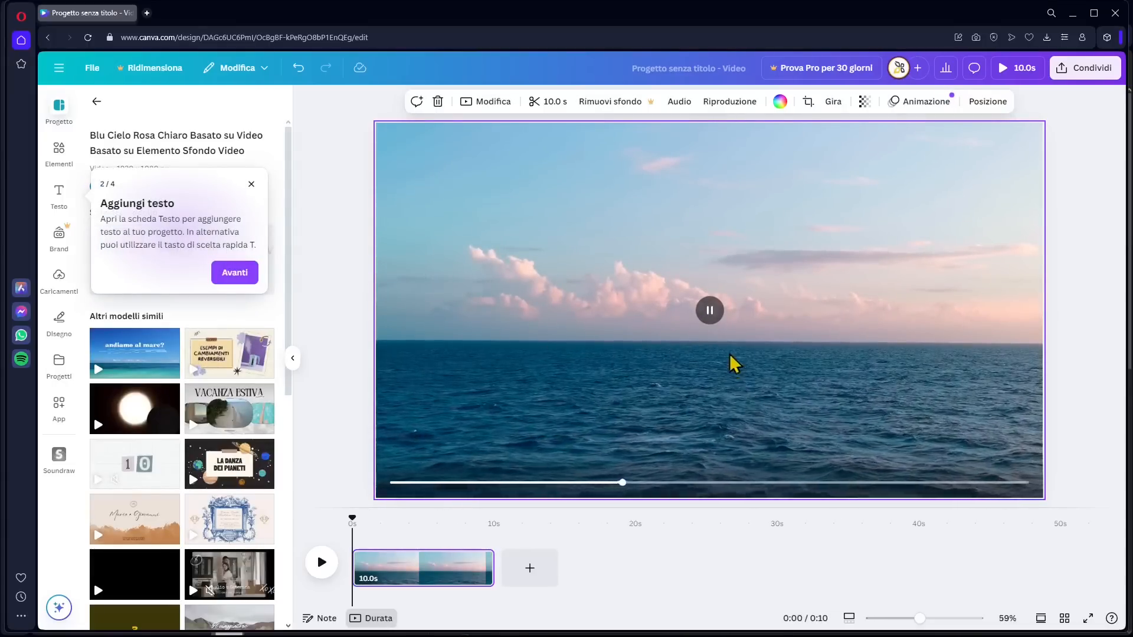
click(712, 322)
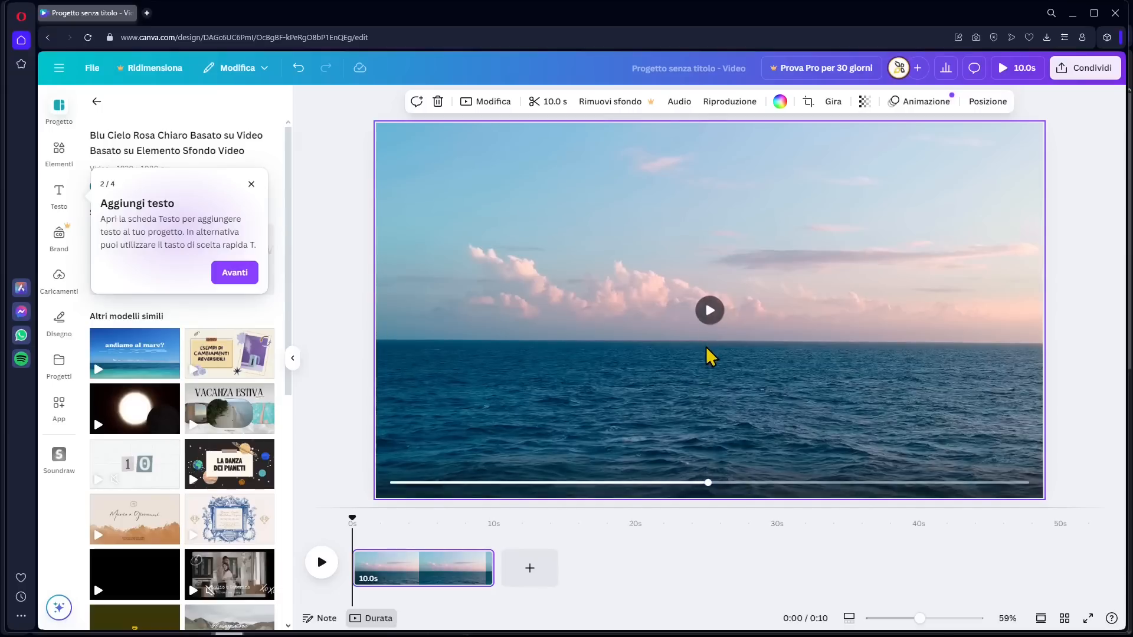
Set the sea clip's audio volume to 51 and dismiss the onboarding tips
click(682, 104)
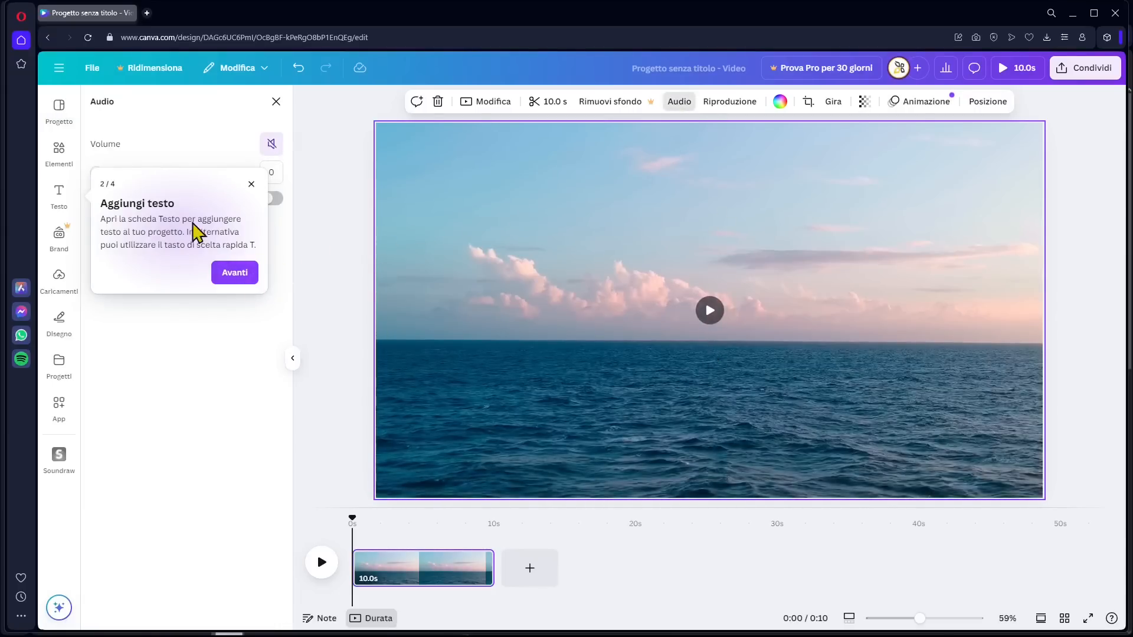
click(239, 276)
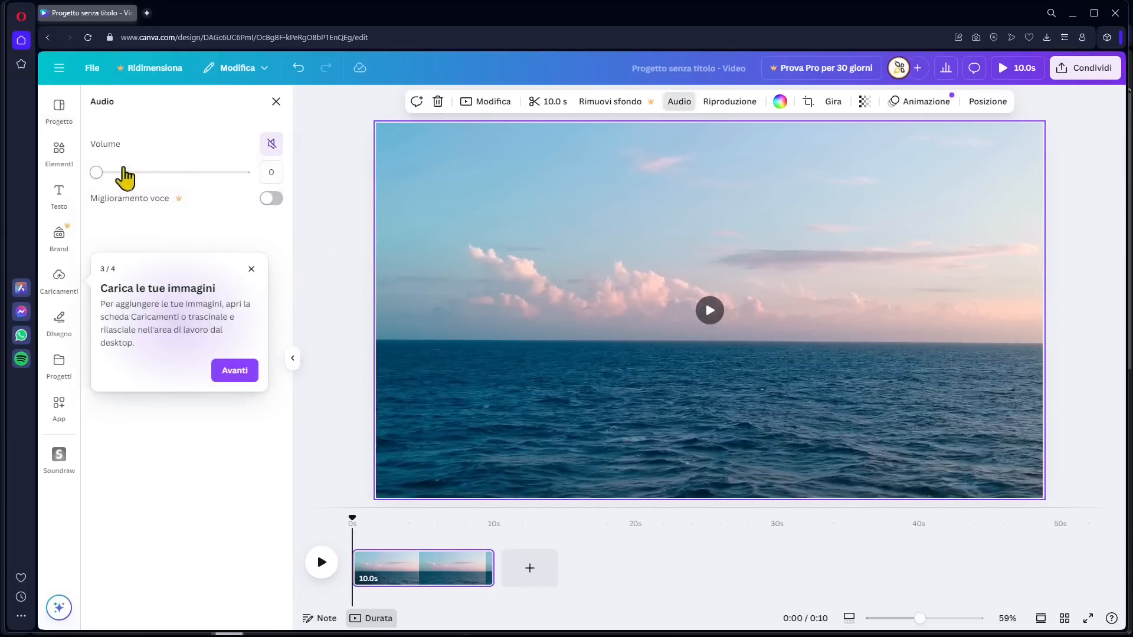
drag(101, 173, 170, 183)
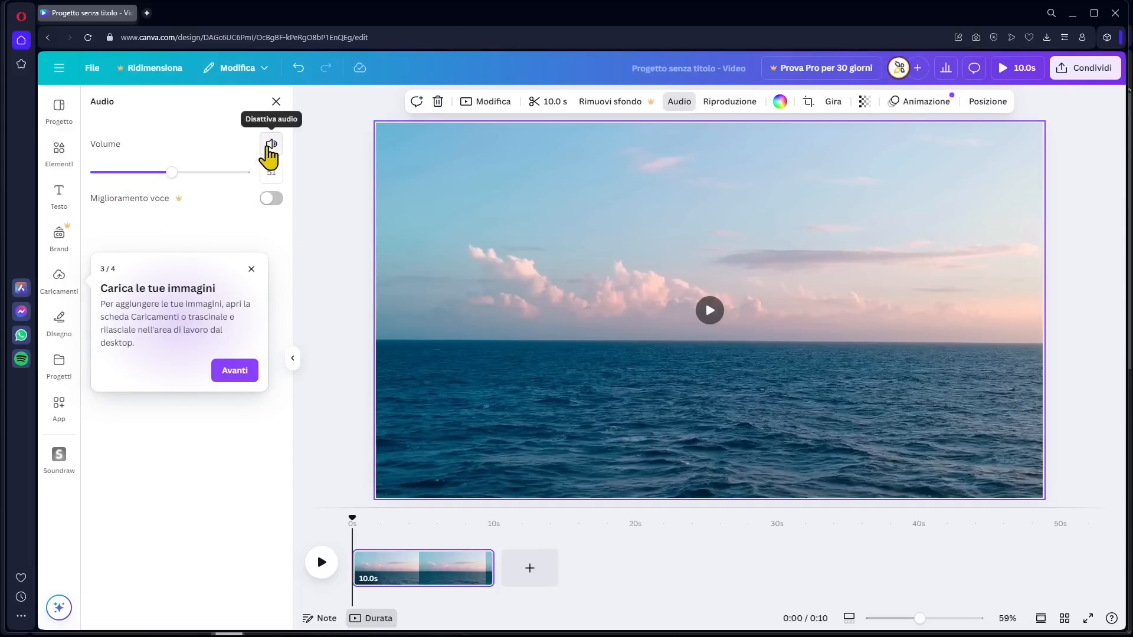
click(252, 269)
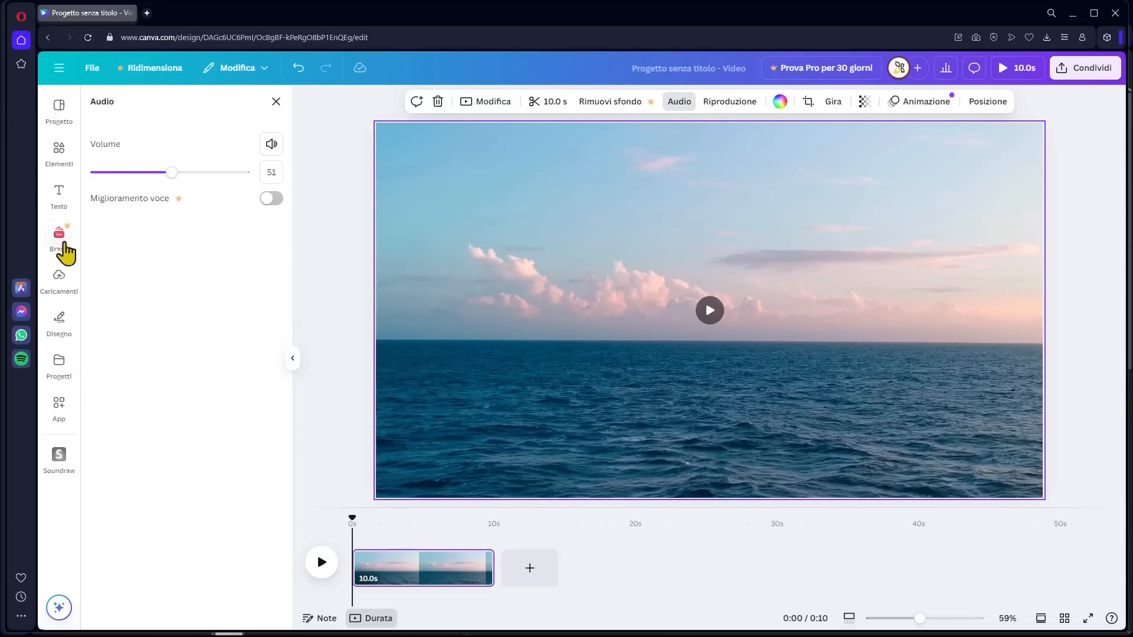
In Soundraw, set the song style to Happy mood, Drum n Bass genre, Cooking theme and 30s length
click(62, 466)
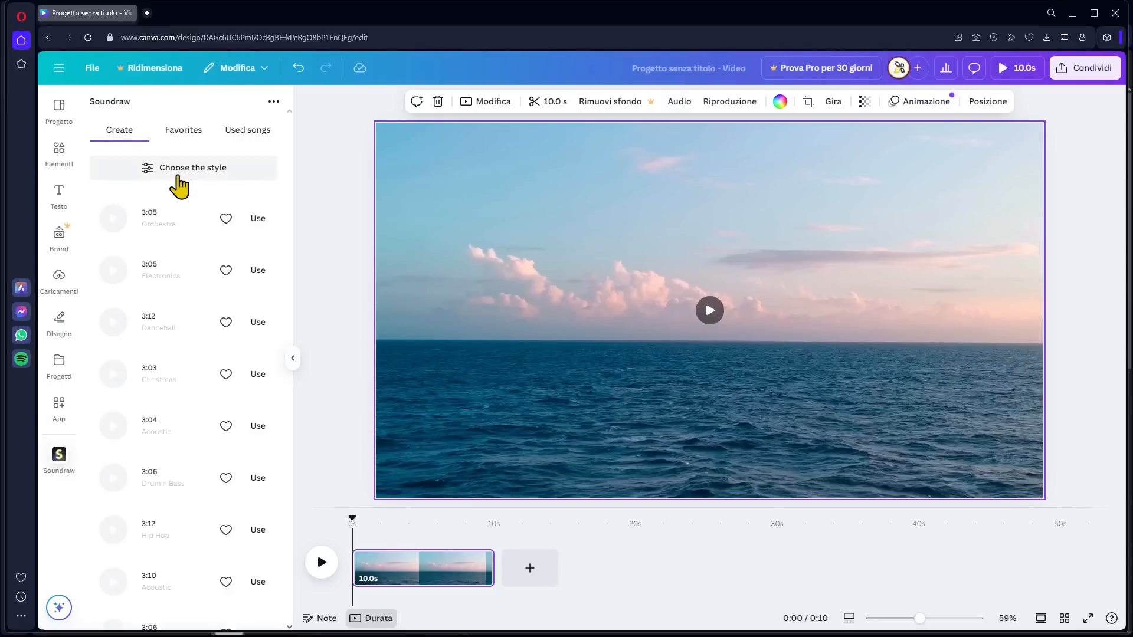
click(178, 175)
click(141, 220)
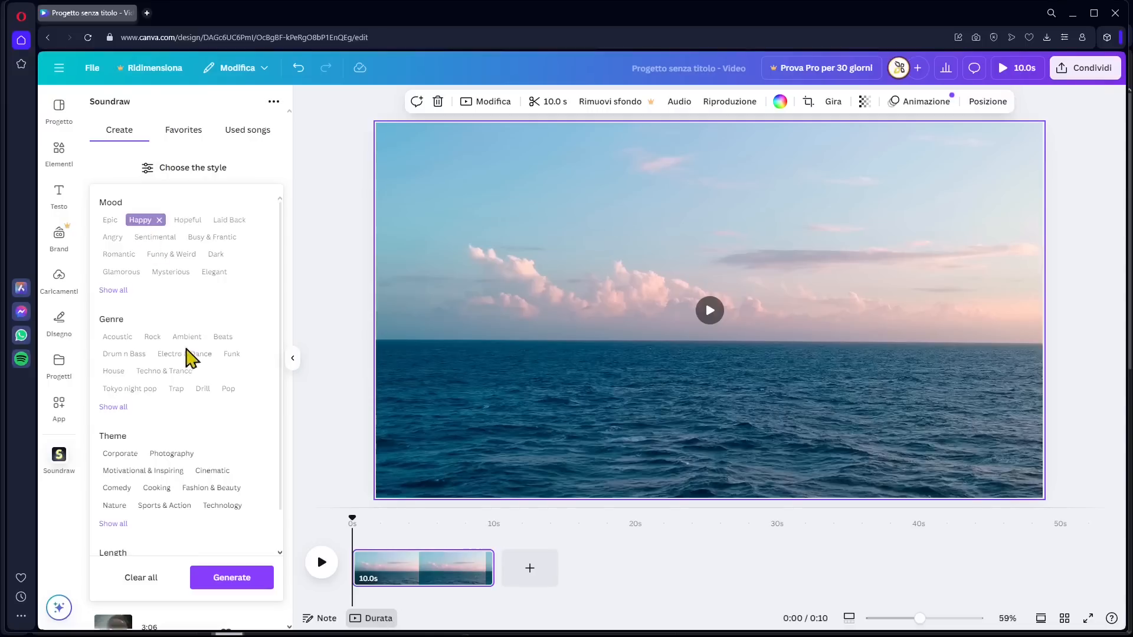
click(142, 355)
click(156, 488)
scroll(231, 502, down, 2)
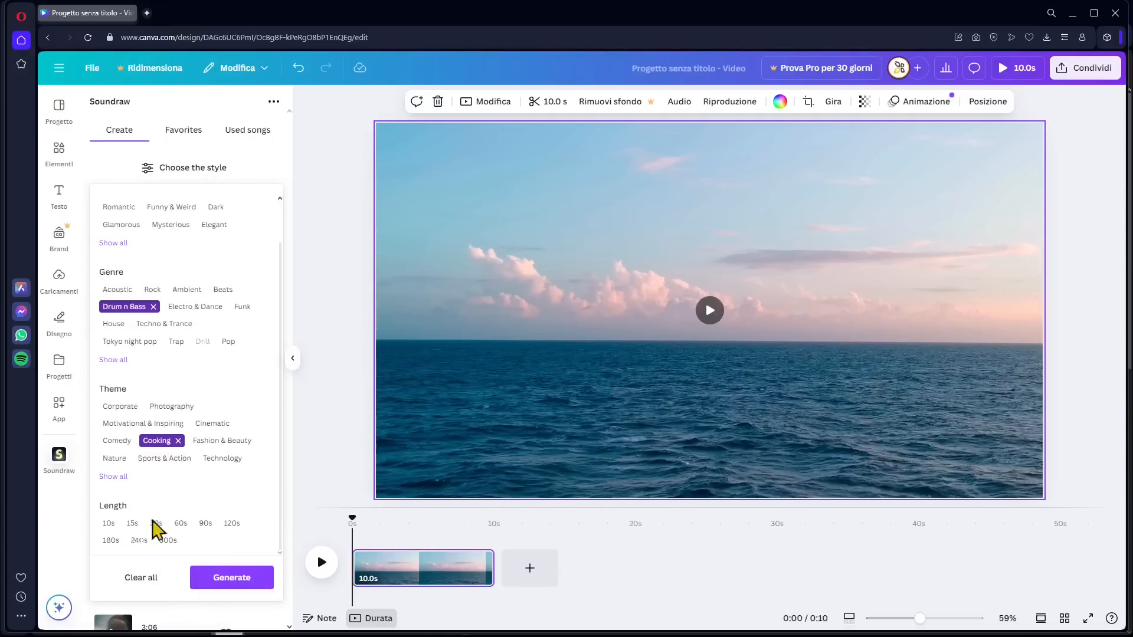
click(156, 524)
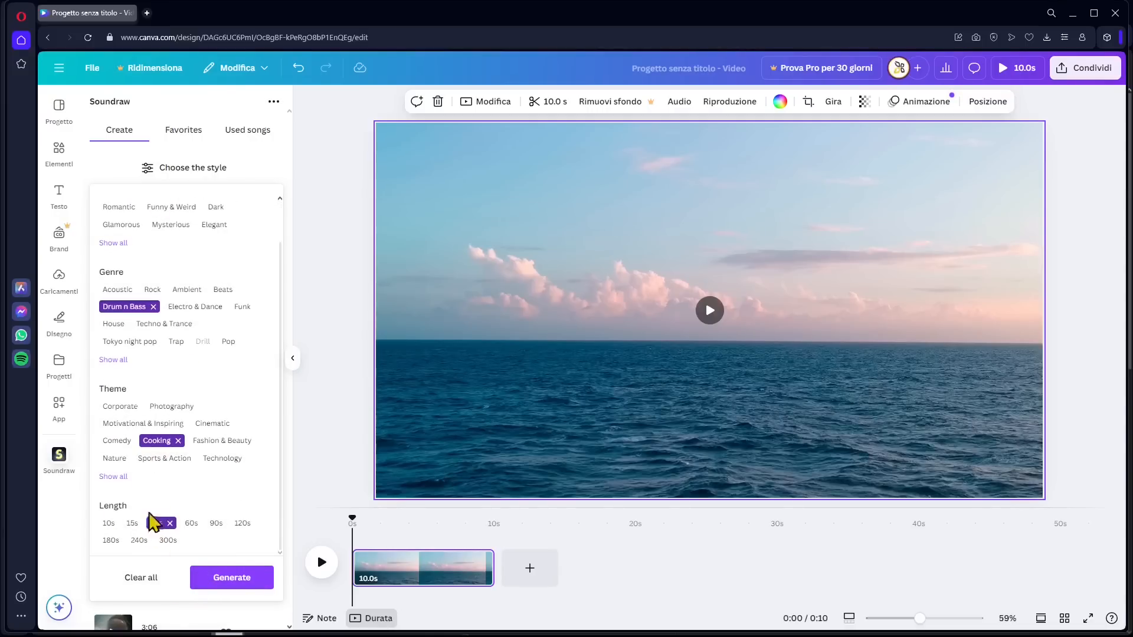
Generate songs in the selected style and look through the generated list
scroll(147, 291, up, 3)
scroll(184, 423, down, 3)
click(212, 576)
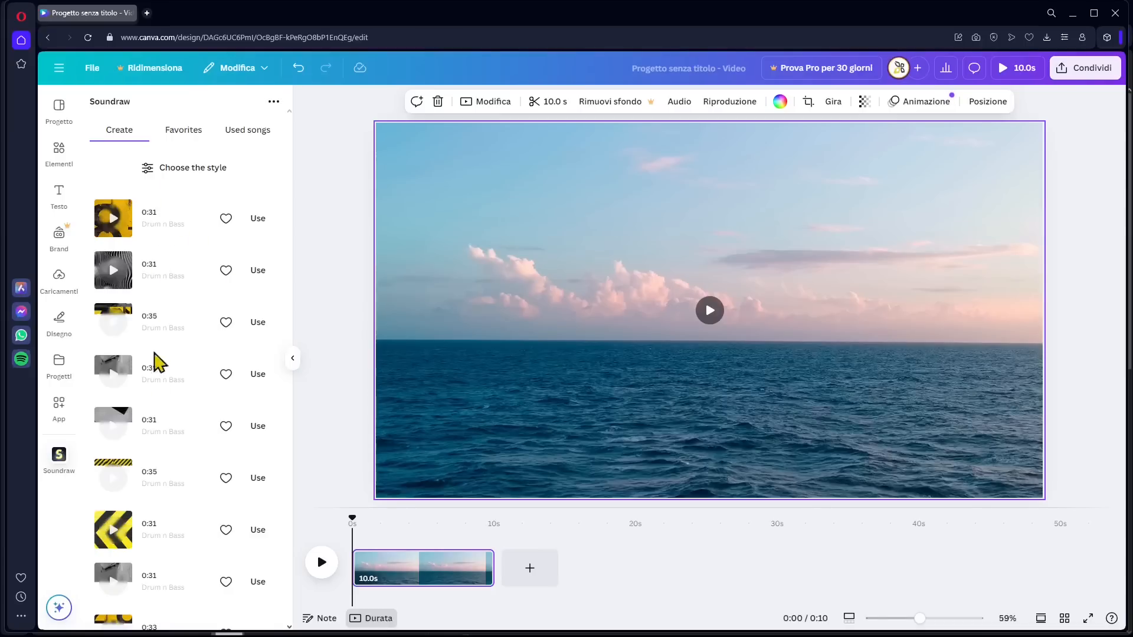
scroll(190, 490, down, 3)
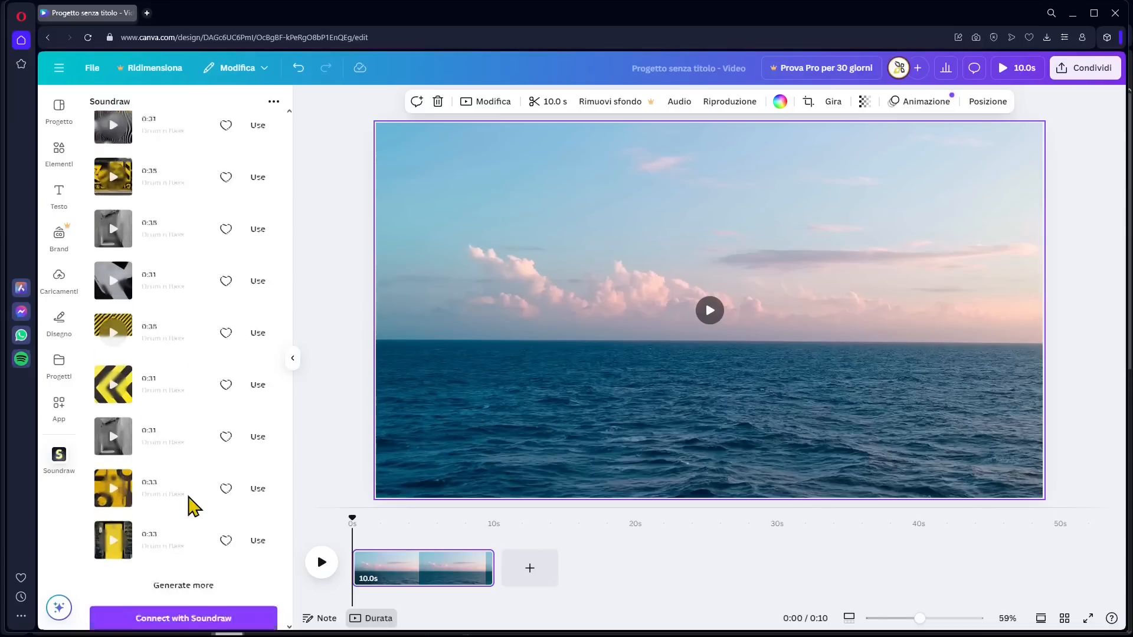
click(158, 573)
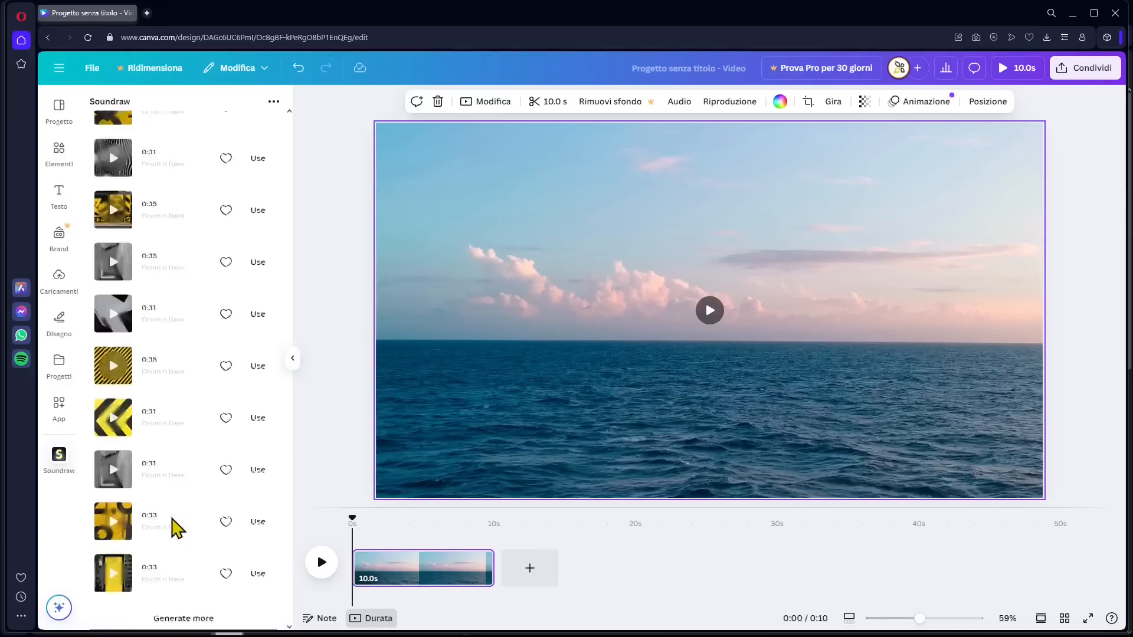
Change the song style's genre to Acoustic and its mood to Epic
click(177, 171)
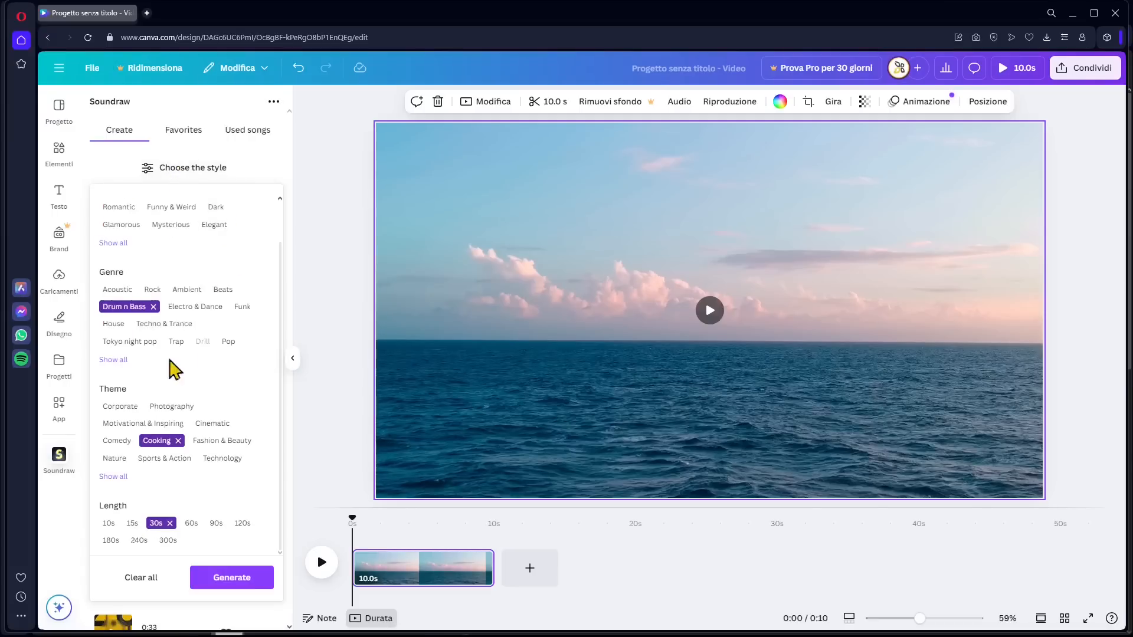
click(124, 291)
click(153, 307)
scroll(173, 378, up, 2)
click(134, 221)
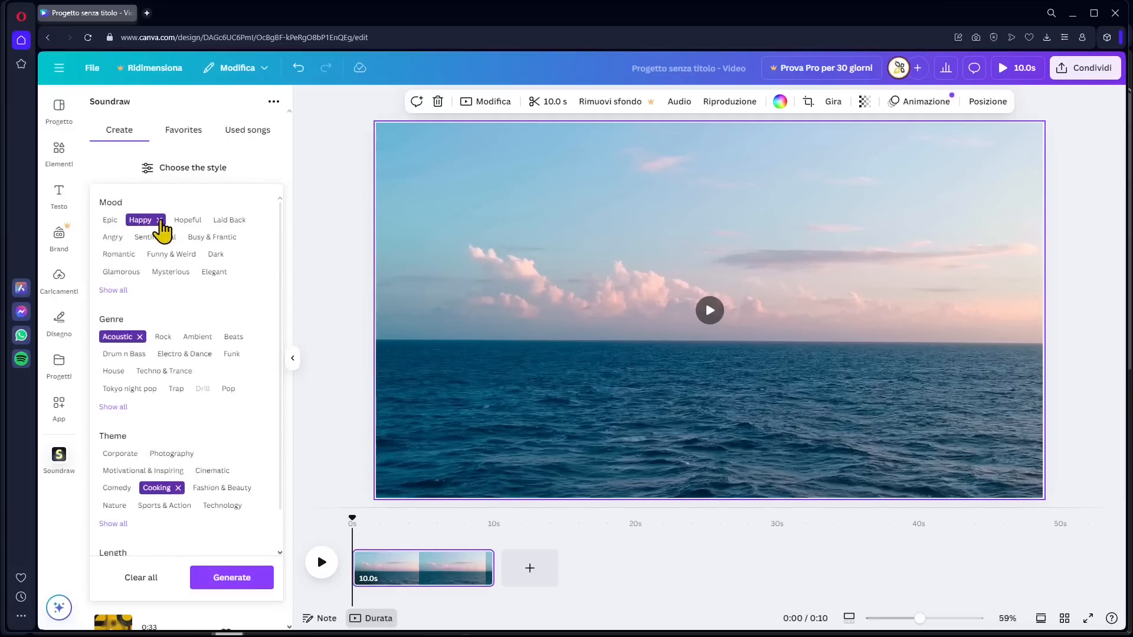
click(112, 222)
click(170, 220)
Remove the Cooking theme from the song style
scroll(158, 401, down, 1)
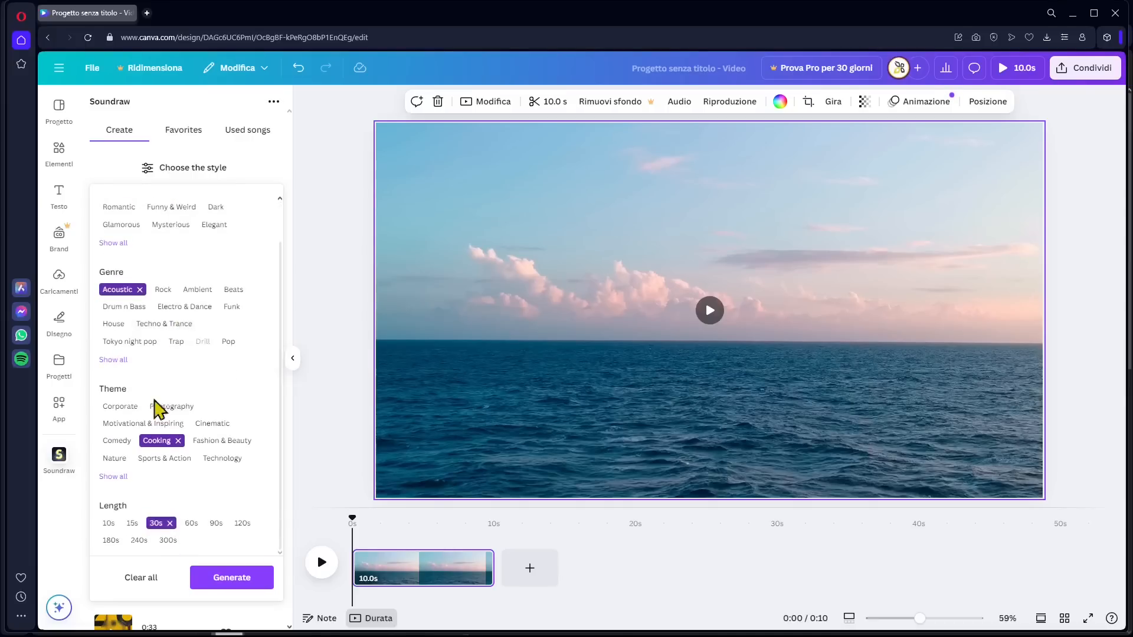
scroll(126, 285, up, 1)
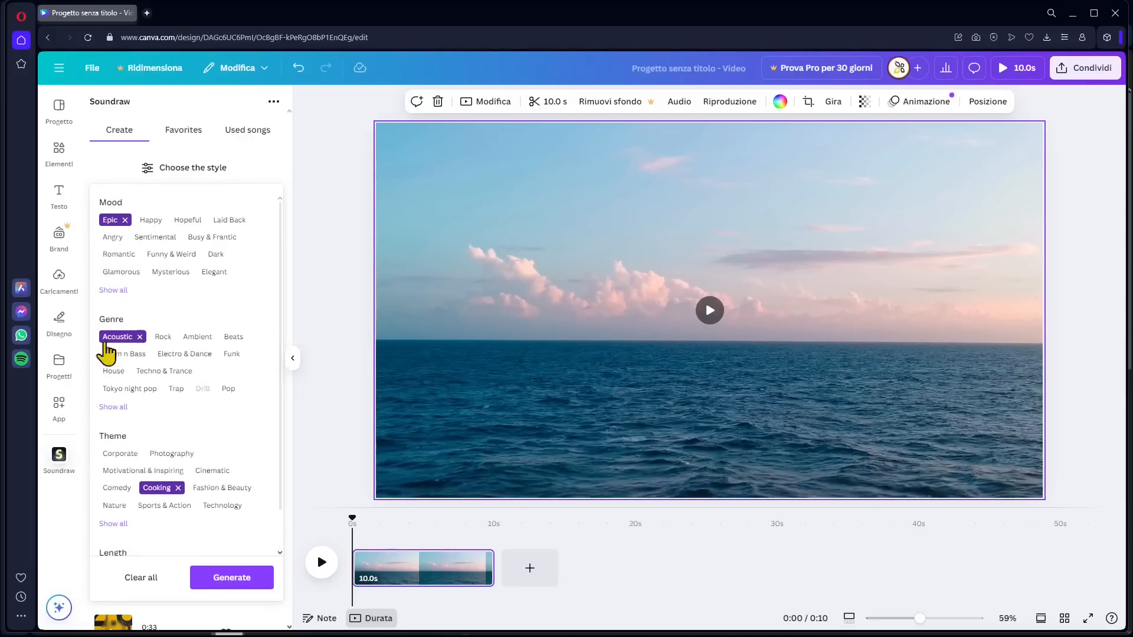
scroll(177, 366, down, 1)
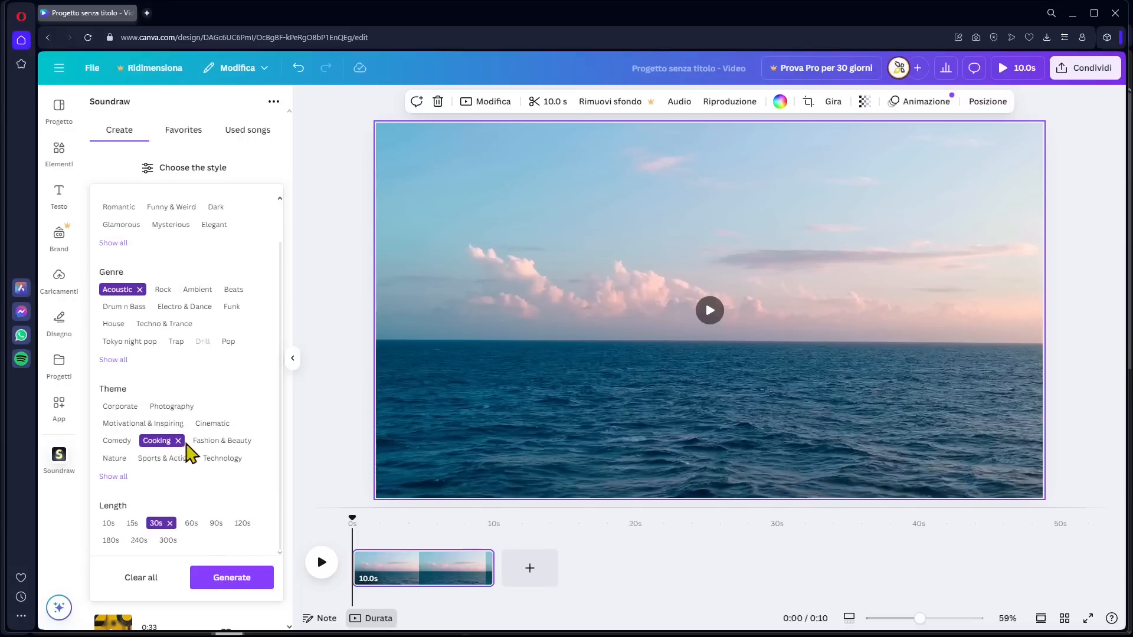
click(178, 441)
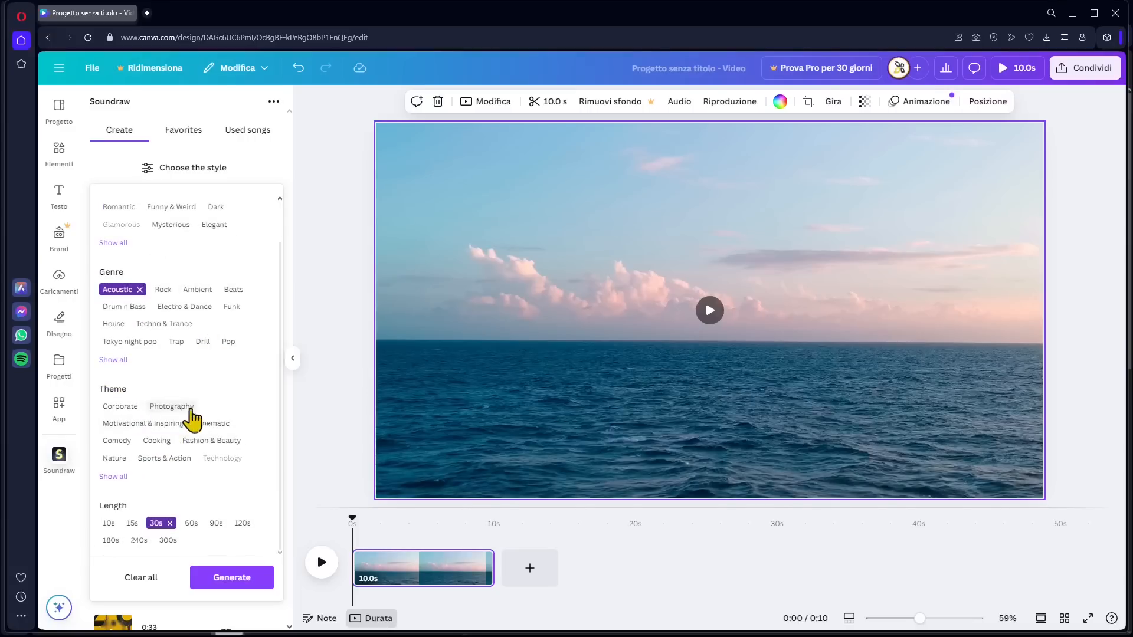
Add the Motivational & Inspiring theme to the song style and generate the songs
click(183, 424)
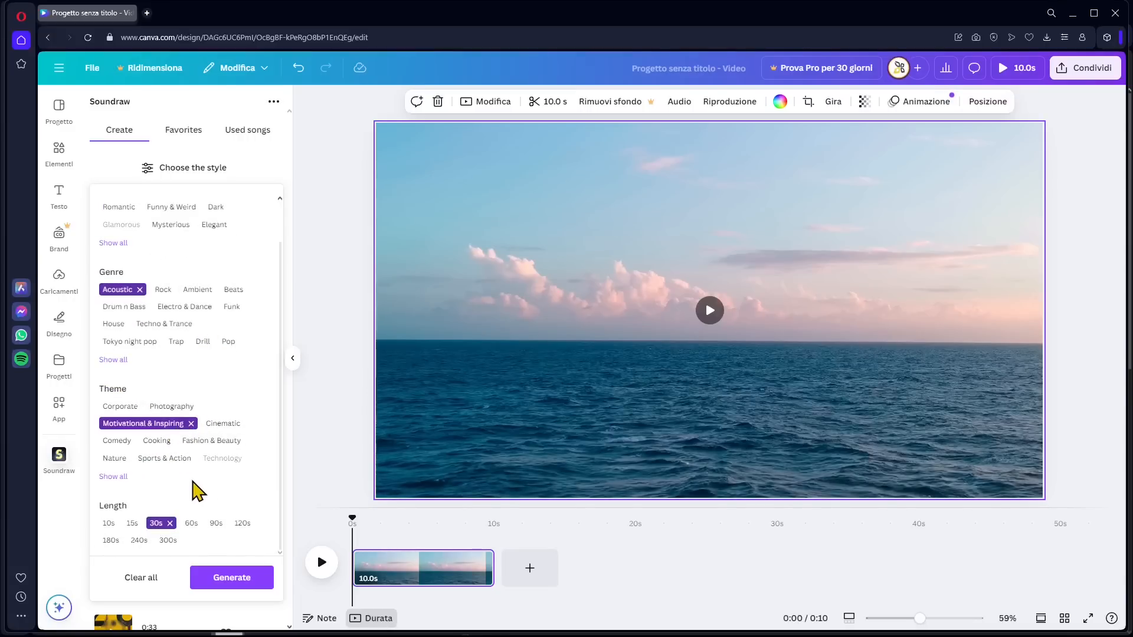
click(229, 581)
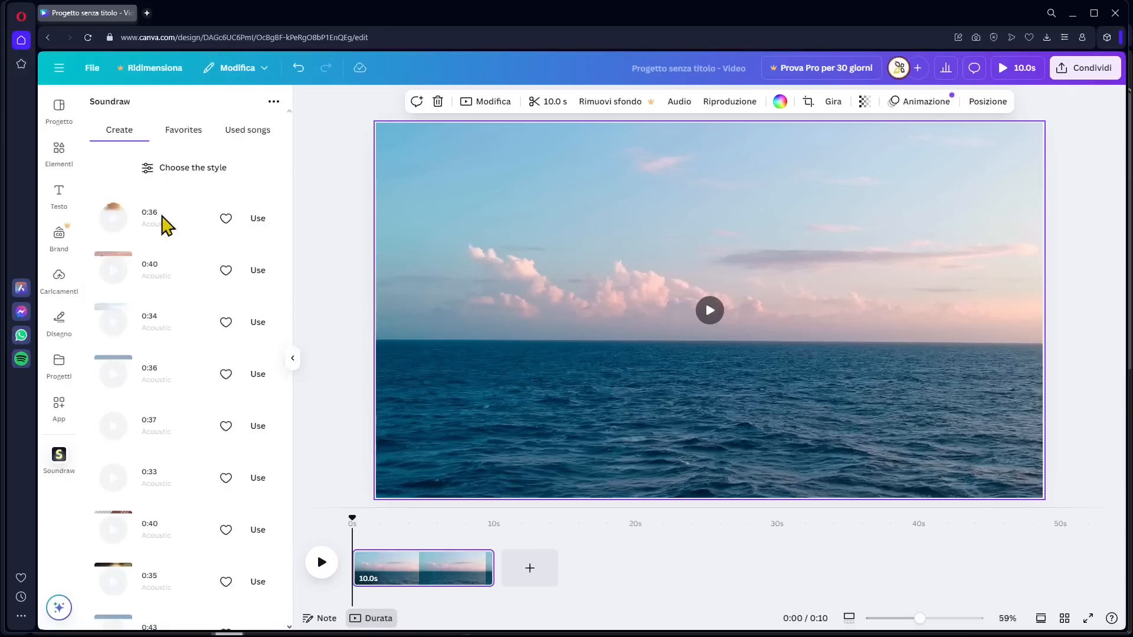
scroll(158, 349, down, 3)
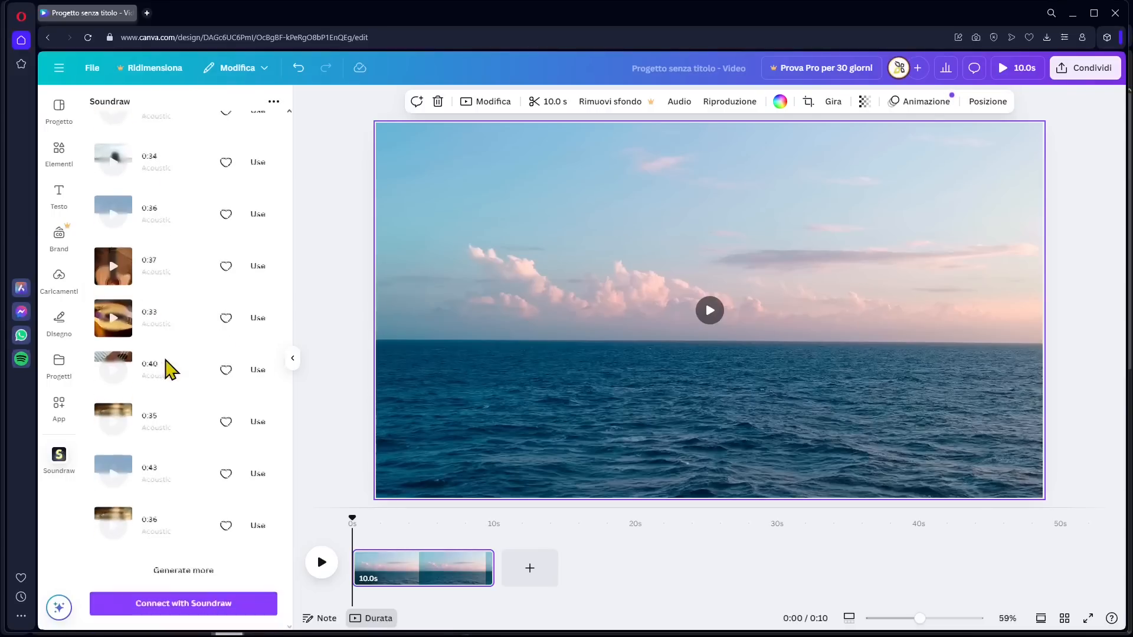
Generate more songs and play the 0:35 acoustic song showing a guitar player on a yellow cover
click(195, 571)
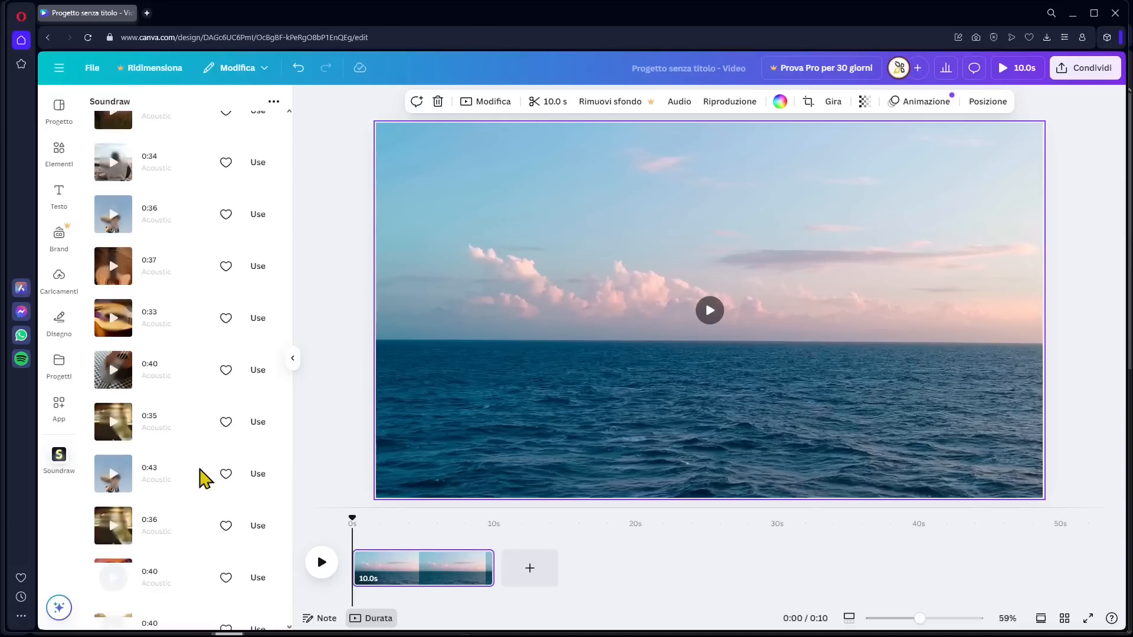
scroll(201, 473, down, 4)
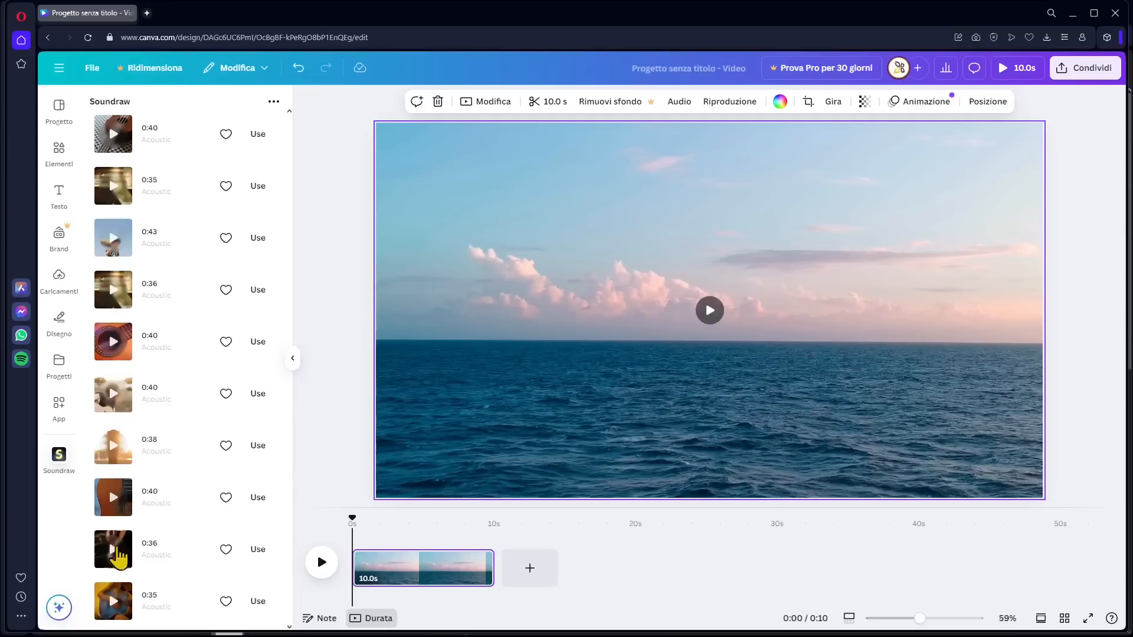
click(114, 602)
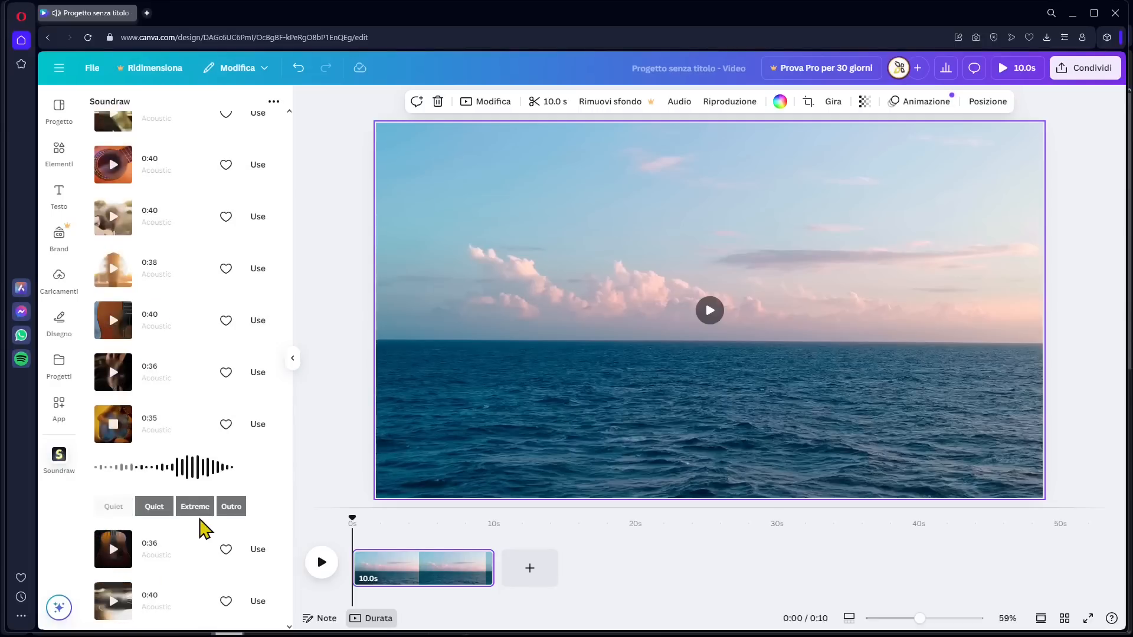
Set the first three sections of the playing 0:35 song to Quiet
scroll(142, 454, down, 1)
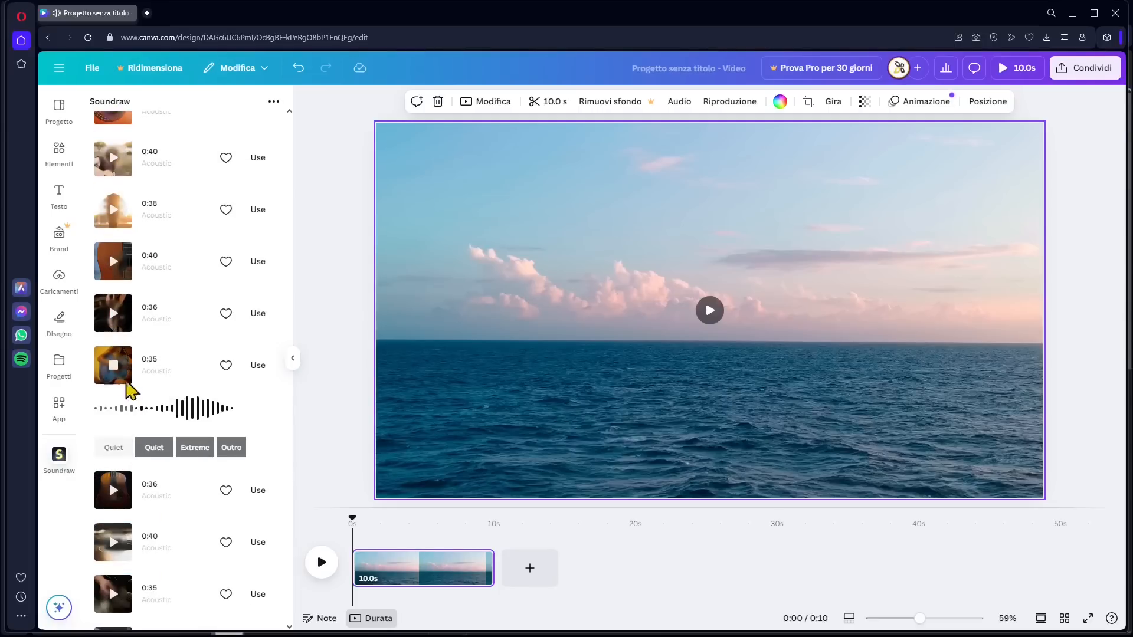
mouse_move(157, 449)
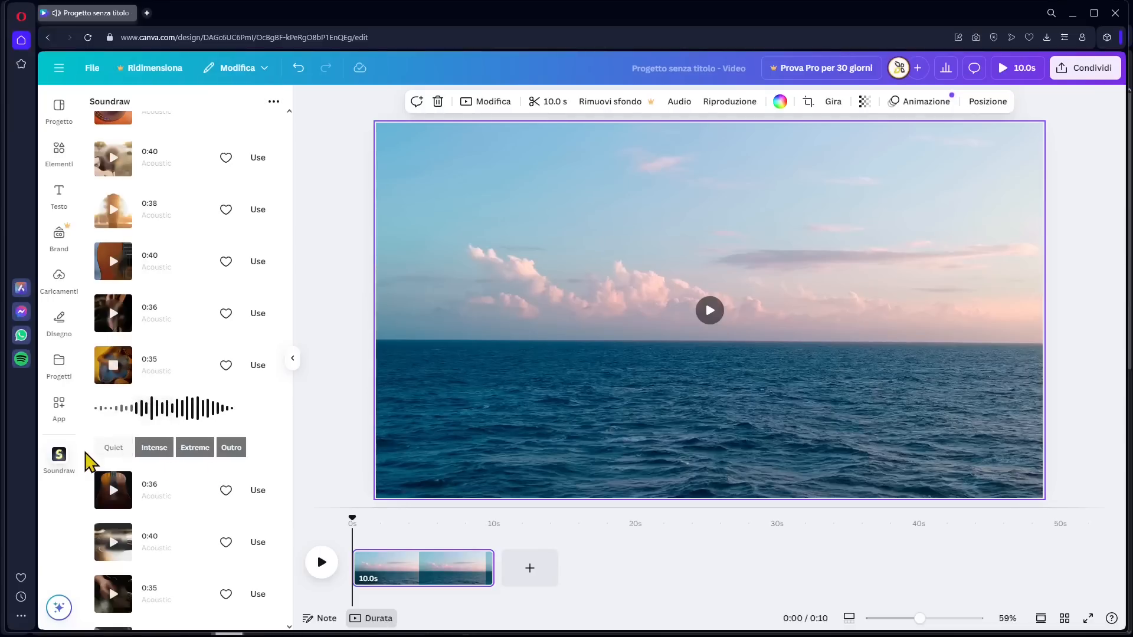
click(112, 455)
click(117, 454)
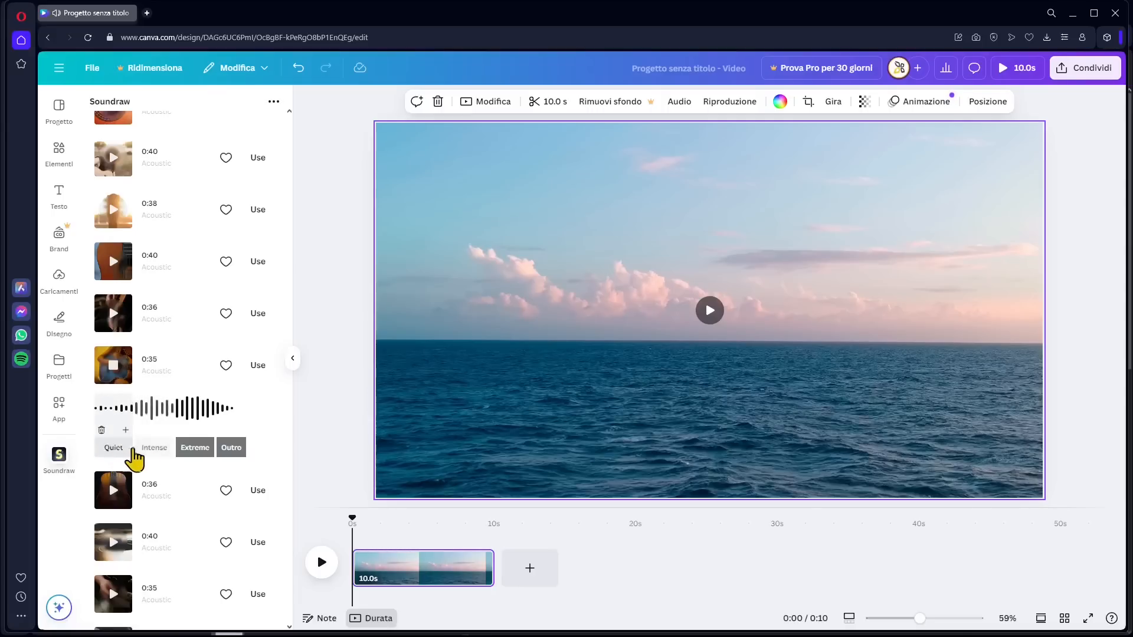
click(154, 454)
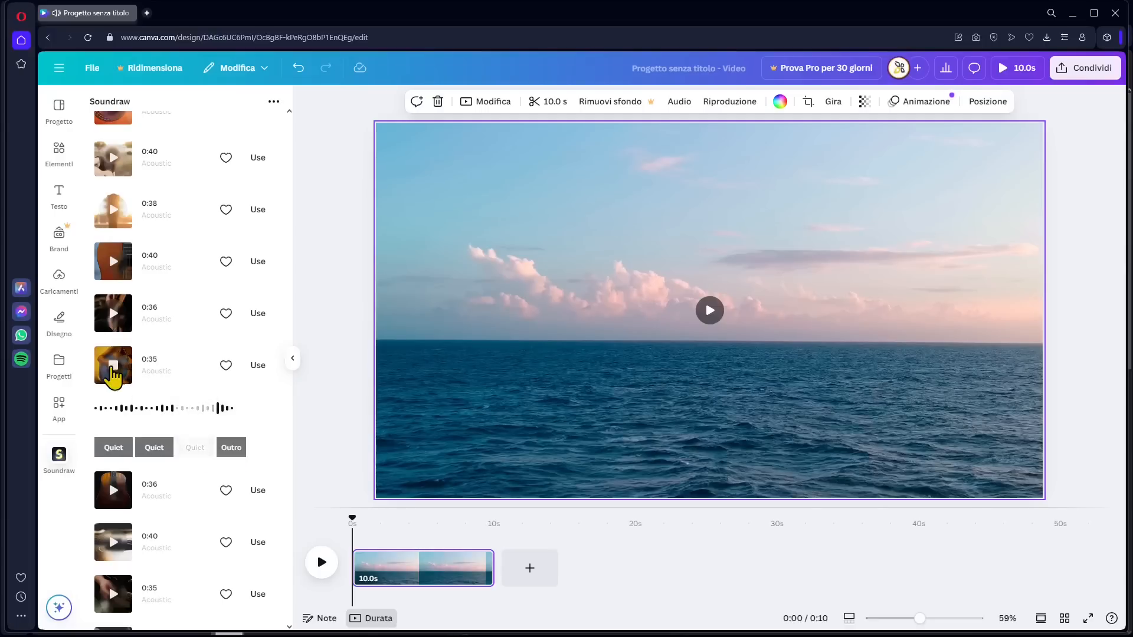
In the first generated song, add a section and delete it again, and set the sections to Quiet, Intense and Quiet before the Outro
scroll(159, 472, up, 10)
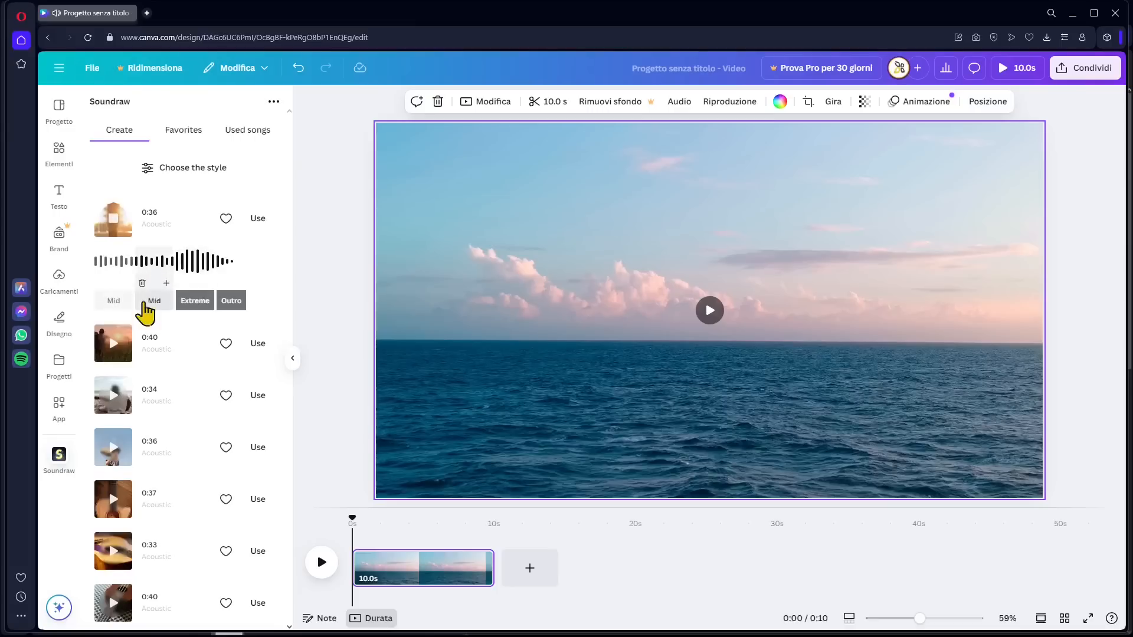
click(126, 284)
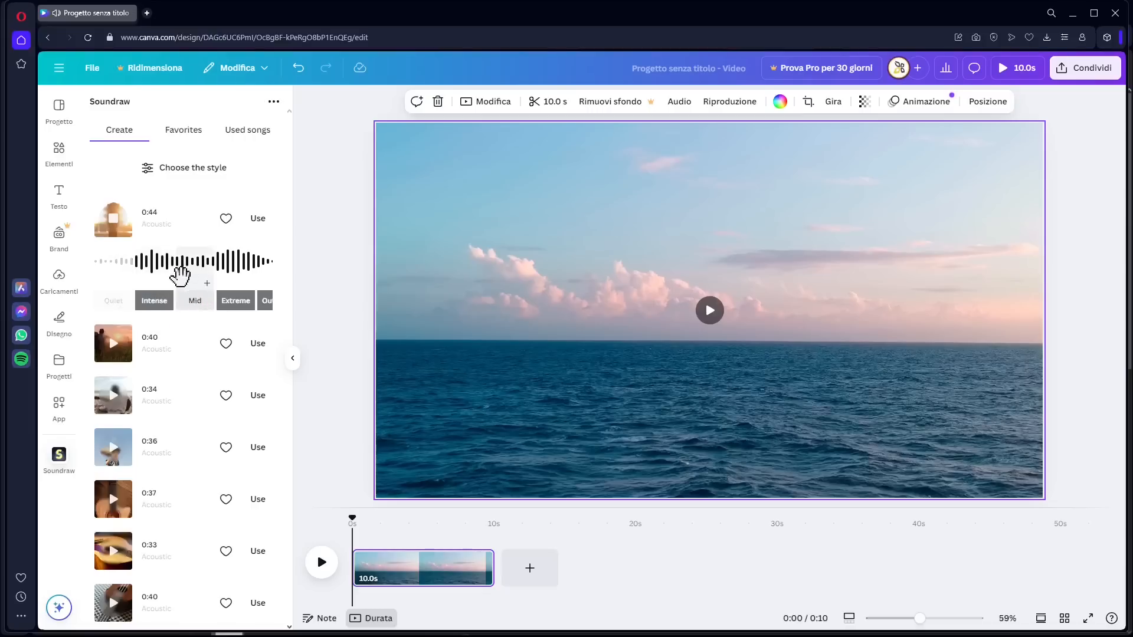
click(183, 283)
click(199, 303)
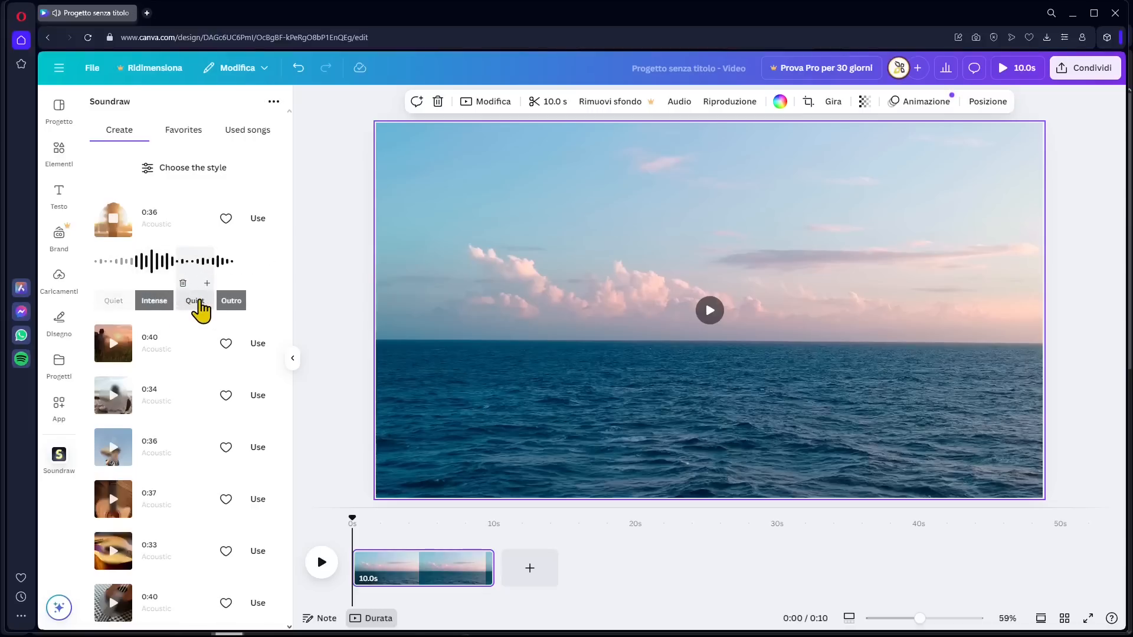
click(201, 304)
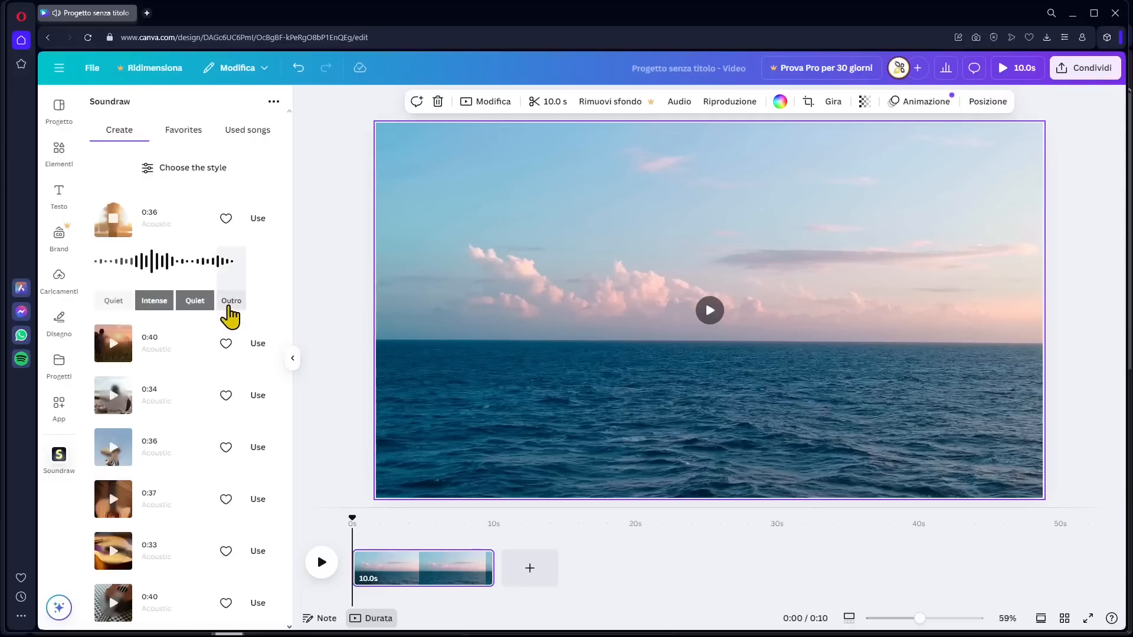
Request connecting Soundraw to the account and examine the login page and its free trial offer
scroll(236, 413, down, 10)
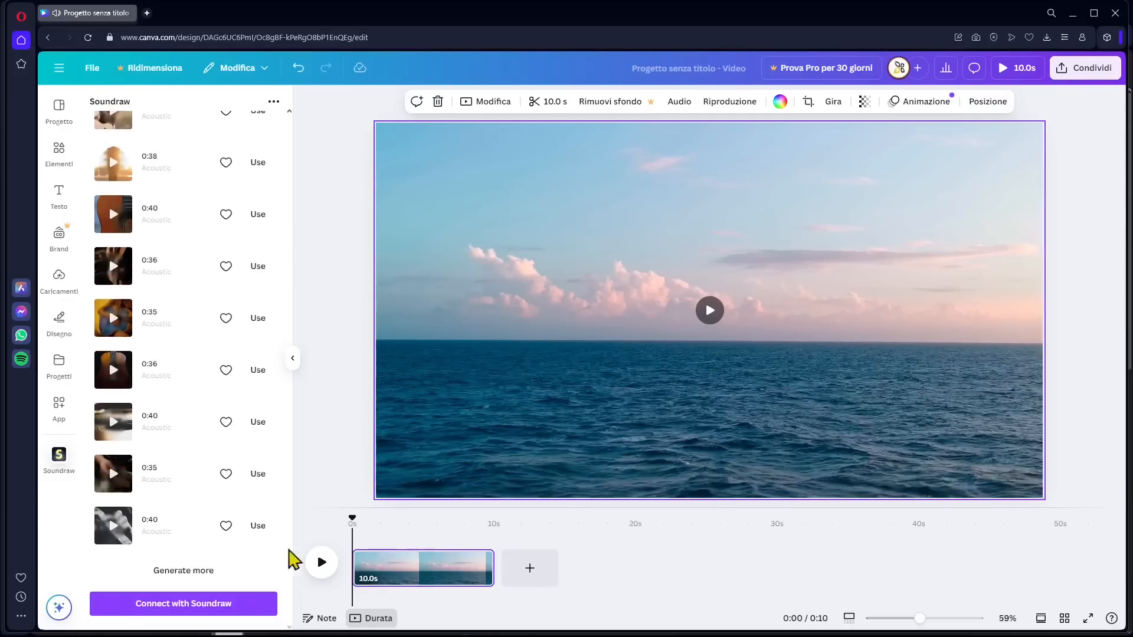
click(185, 604)
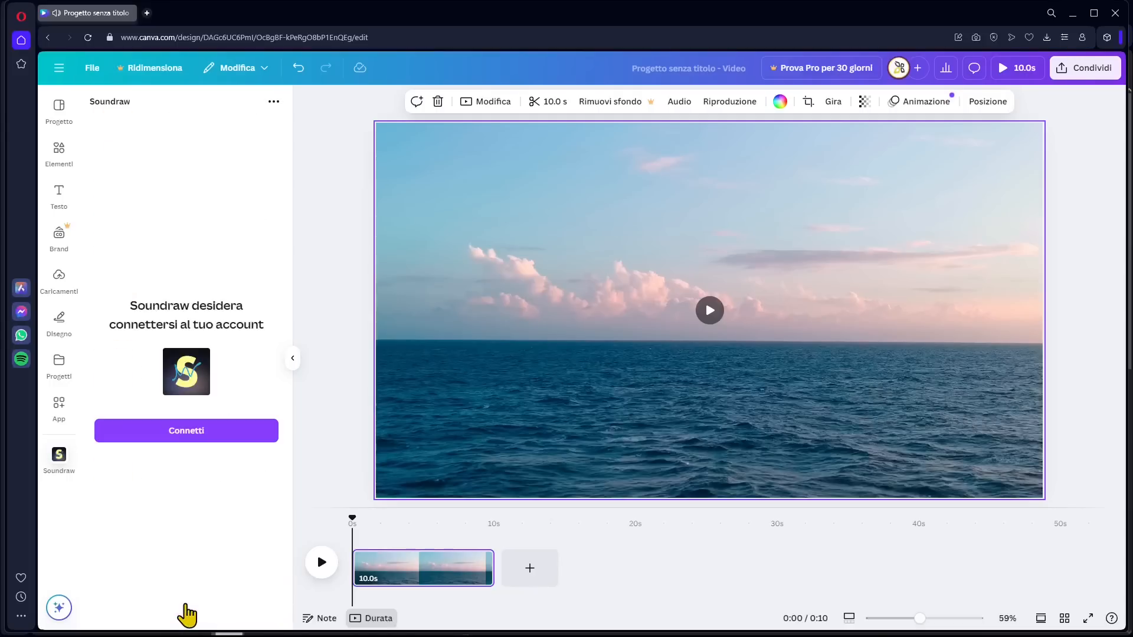
click(197, 433)
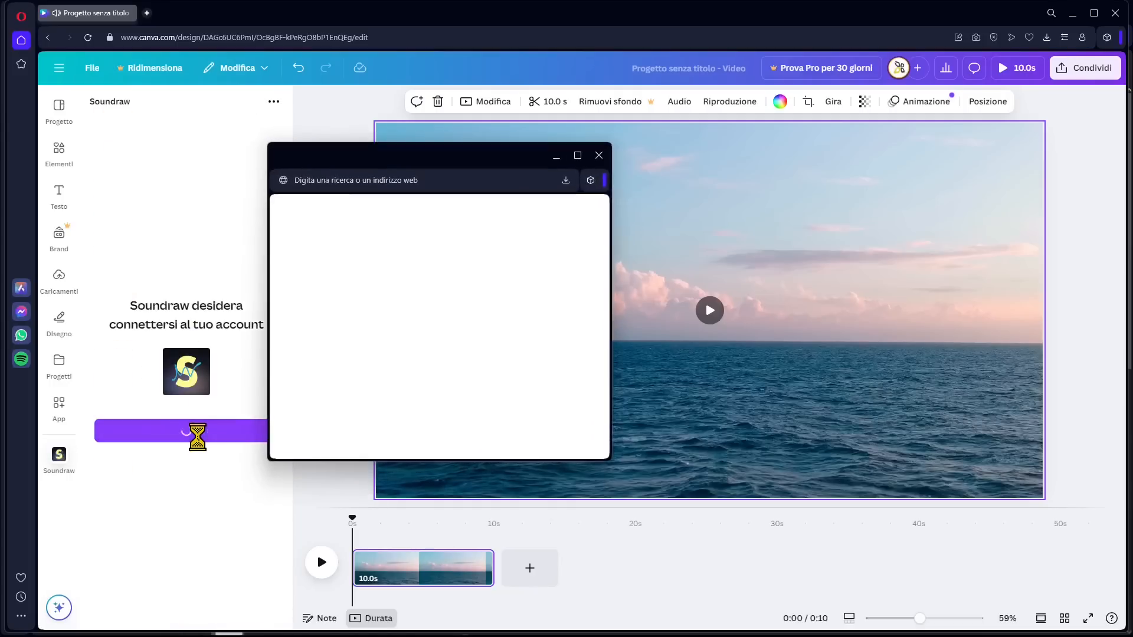
drag(418, 158, 194, 115)
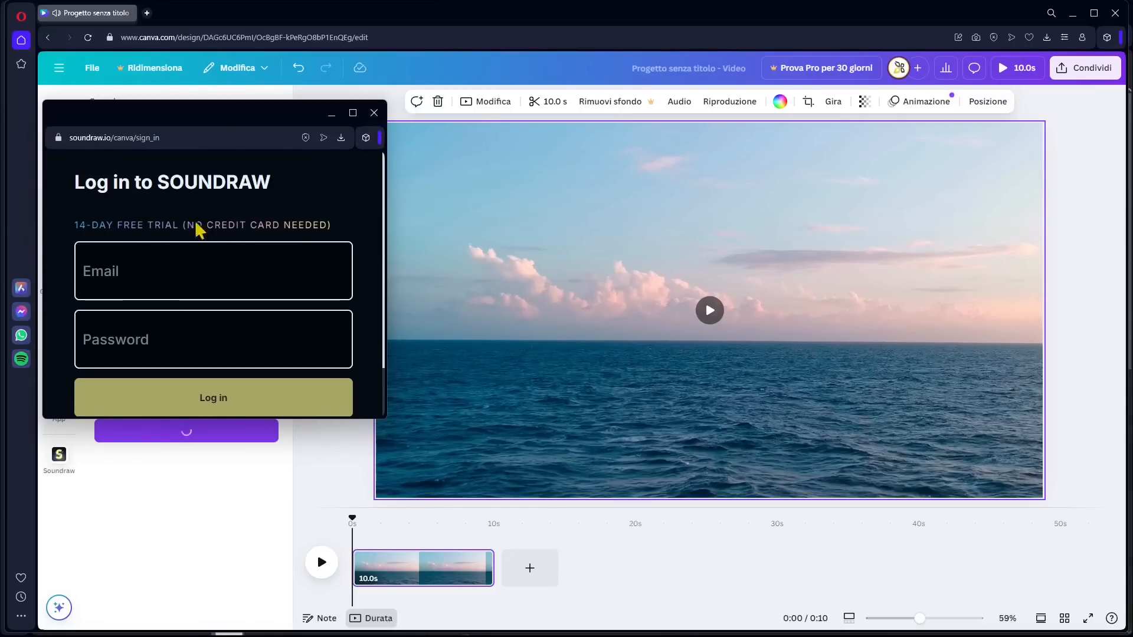
scroll(189, 253, down, 2)
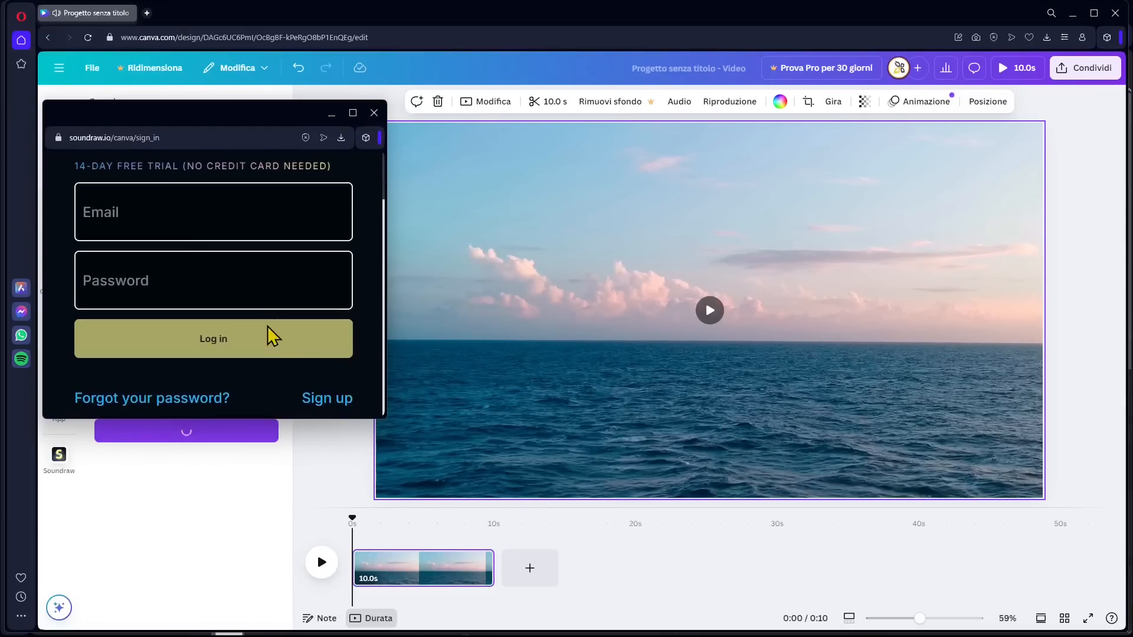
scroll(207, 323, up, 2)
drag(86, 223, 145, 225)
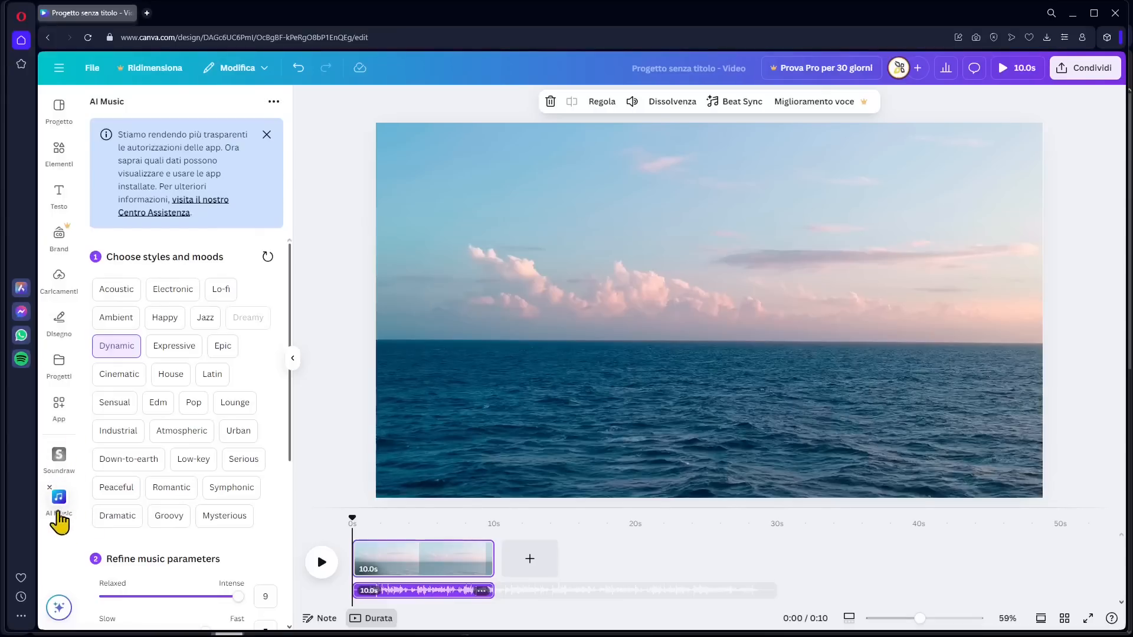
Search the Canva apps for "ai music" and open the AI Music app
click(65, 406)
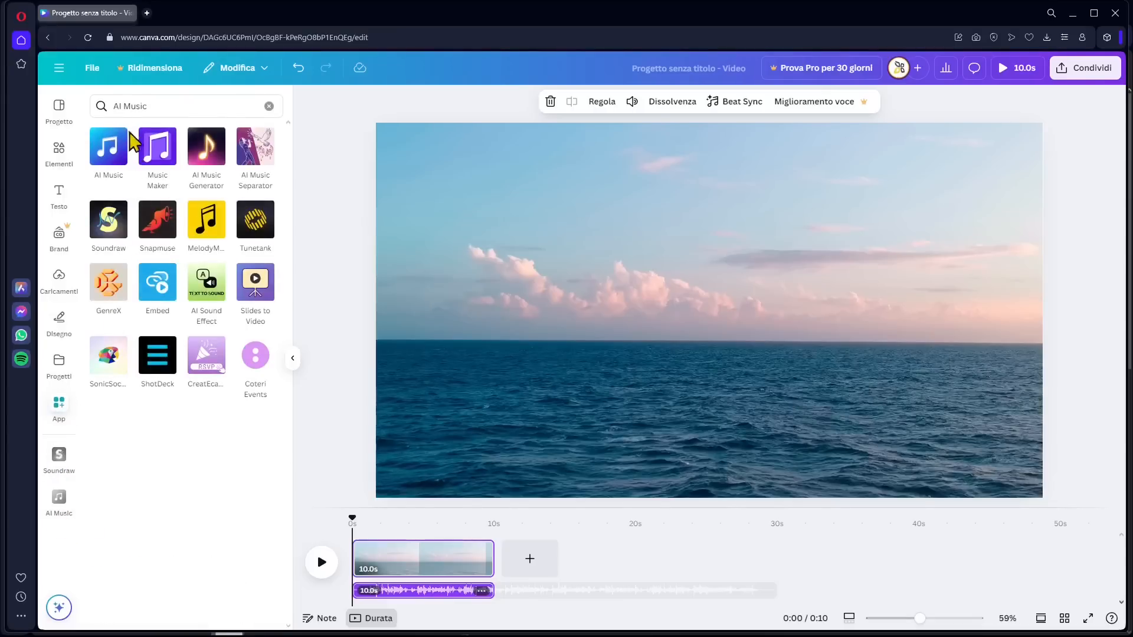
click(269, 107)
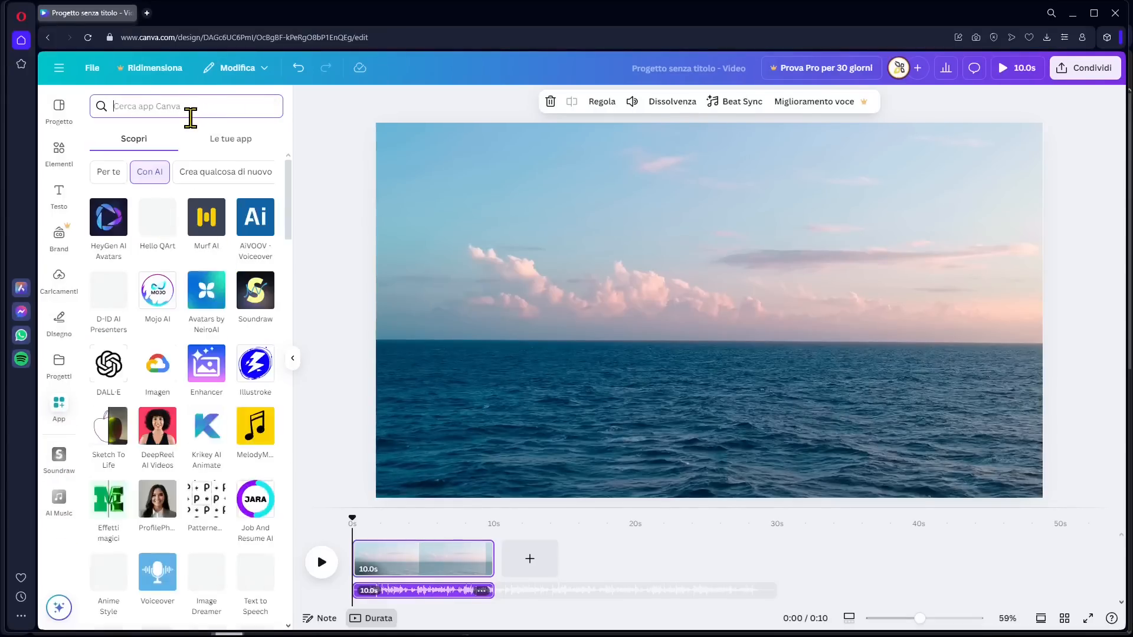
text(ai music)
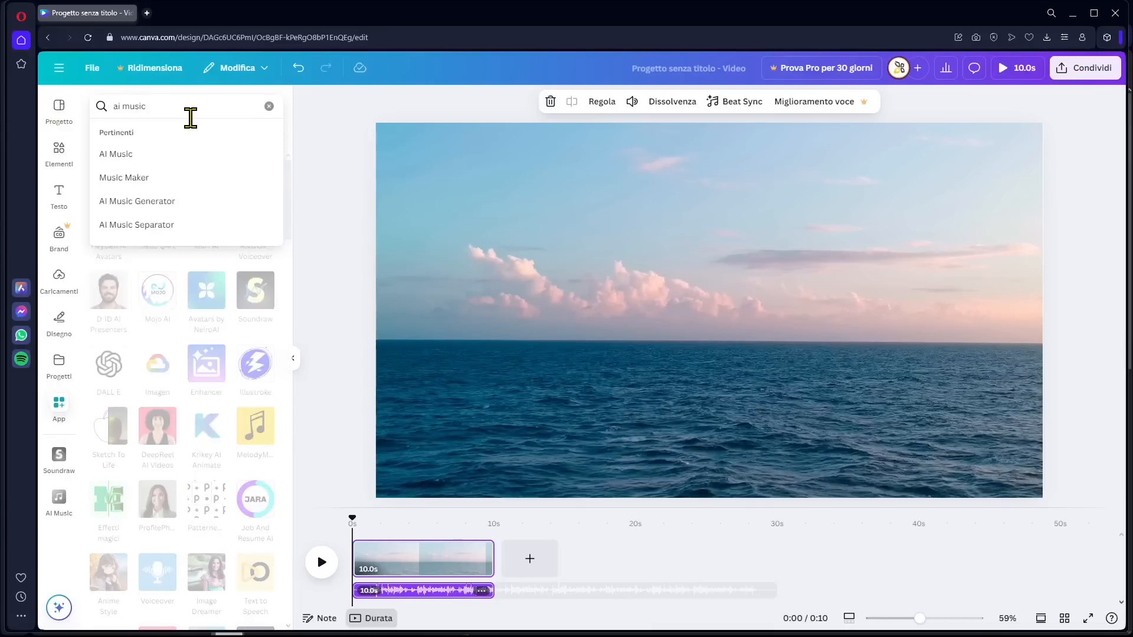
key(Return)
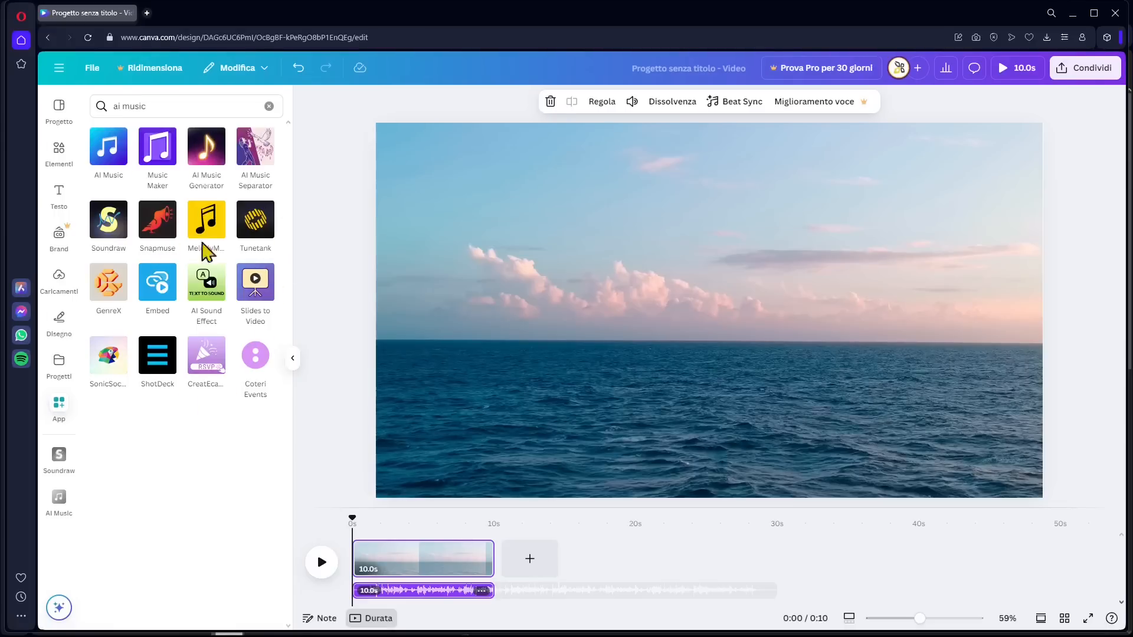
click(108, 152)
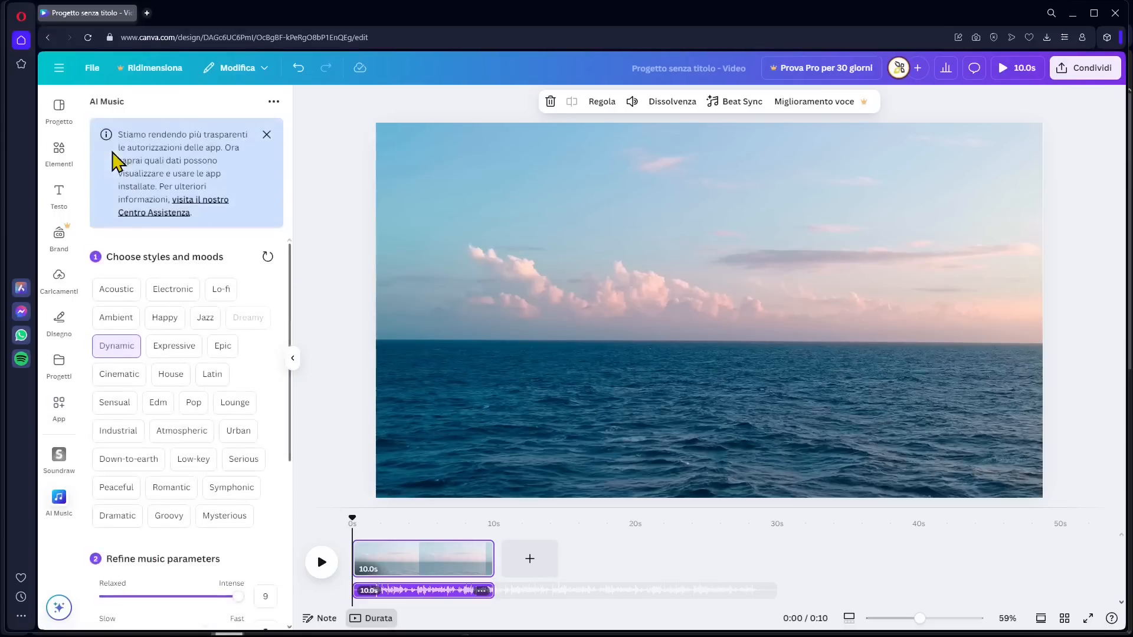
Add the Atmospheric and Sensual styles and set Relaxed–Intense to 6, Slow–Fast to 6, Dark–Bright to 3 and Stable–Varied to 2
click(161, 435)
click(114, 402)
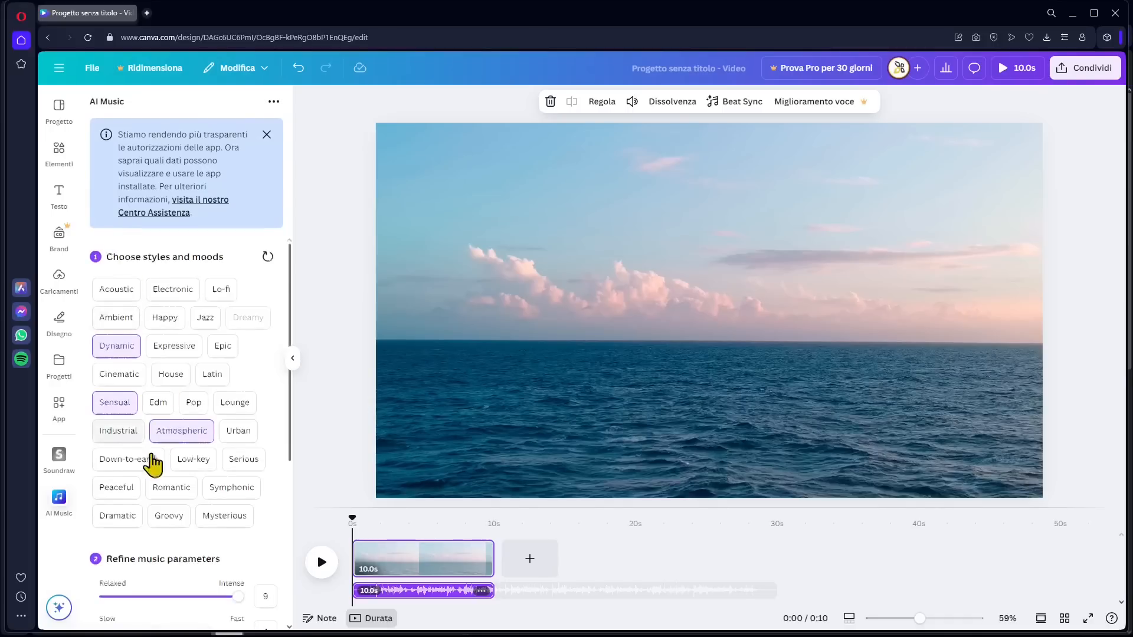
scroll(153, 466, down, 2)
click(190, 479)
click(192, 515)
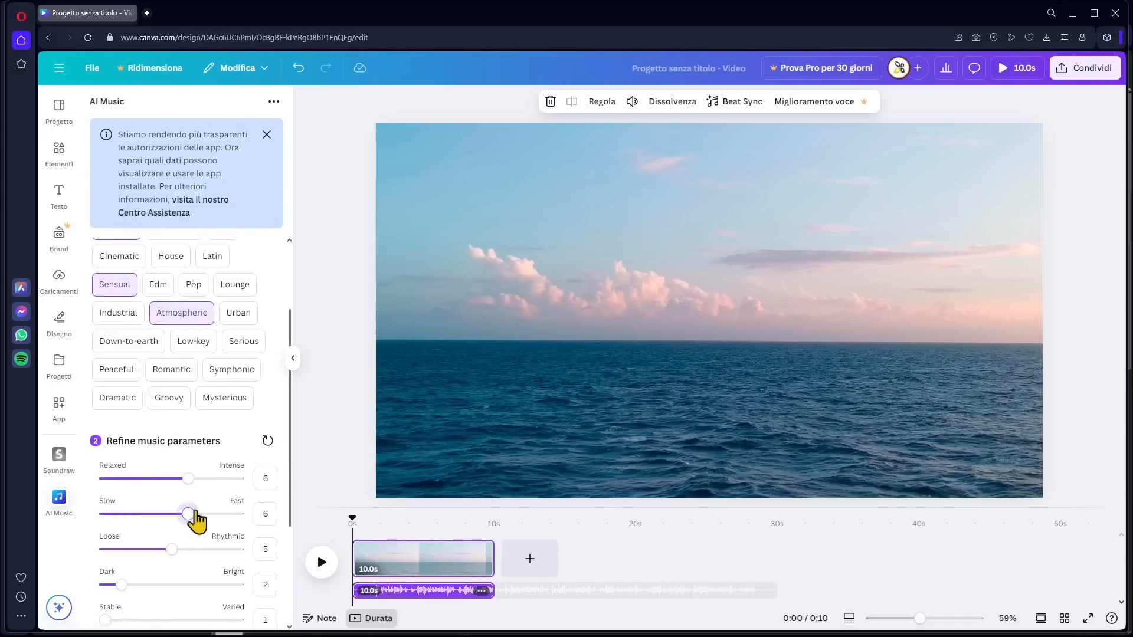
scroll(188, 466, down, 3)
click(139, 409)
click(122, 445)
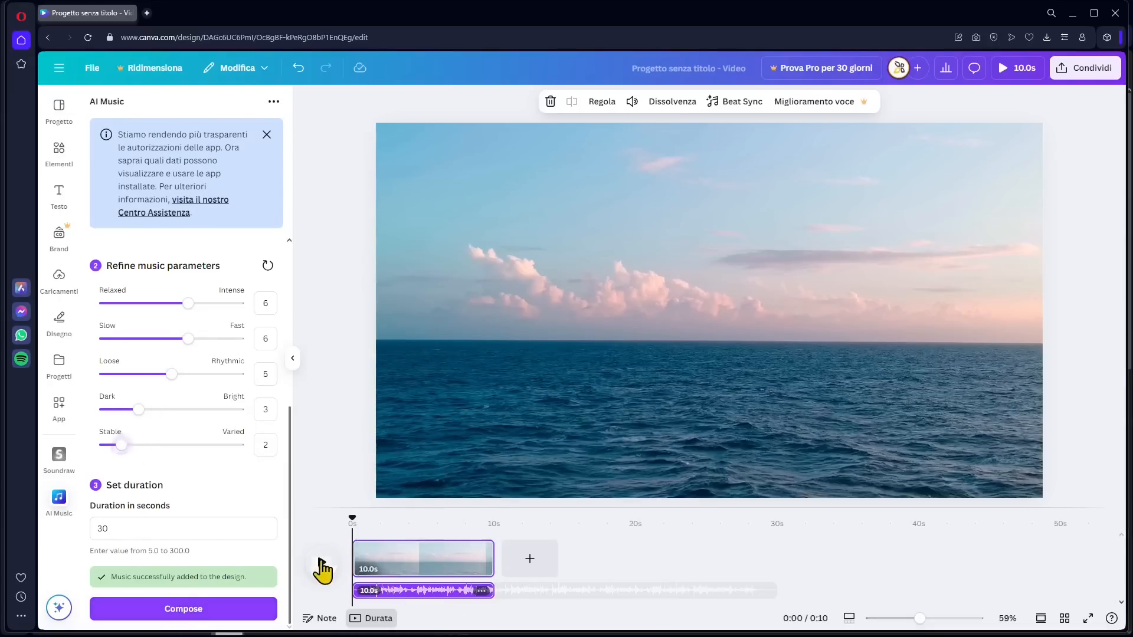
Play the first seconds of the project to hear the music with the video, and pause it
click(322, 567)
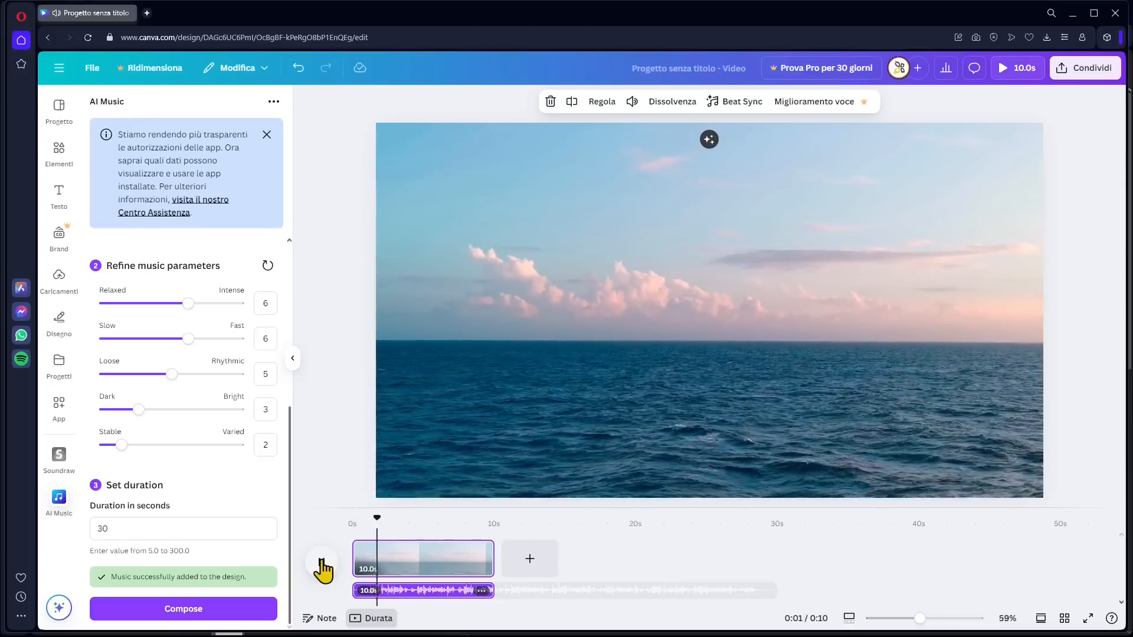
click(322, 567)
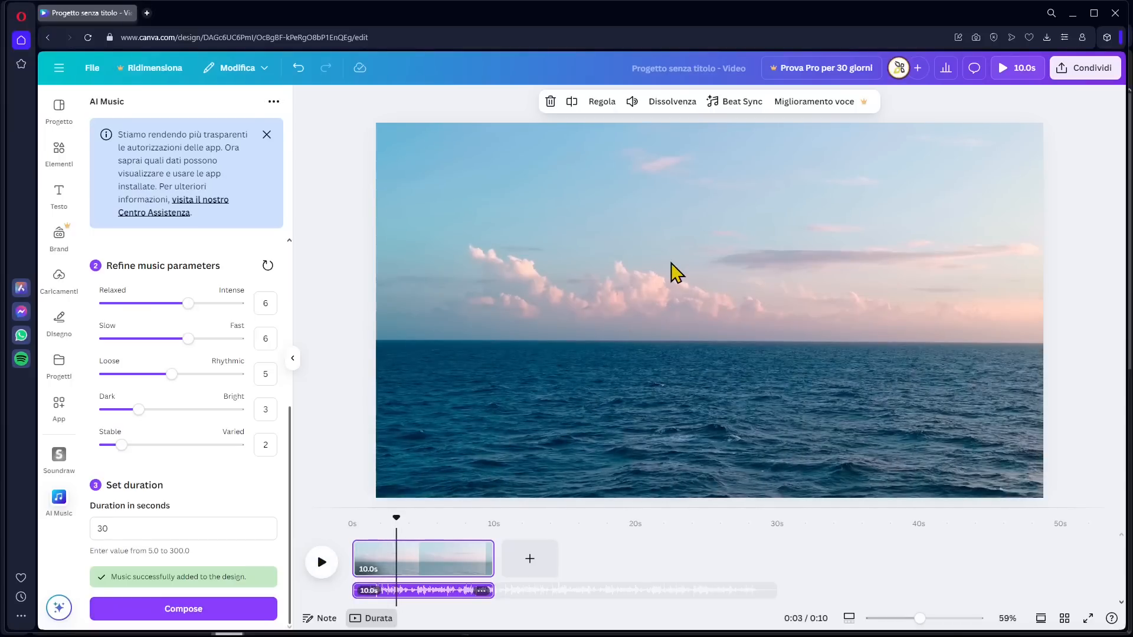
Open the Music Maker app, dismiss its permissions notice and describe the music as "ambient nature relax sunset music island"
click(59, 406)
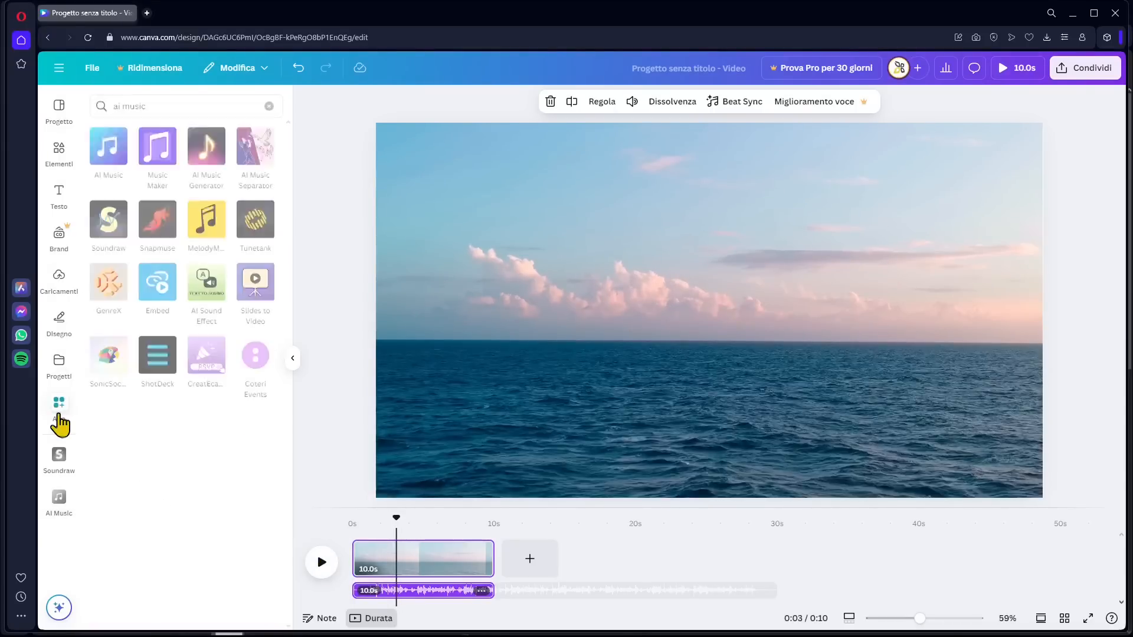
click(156, 170)
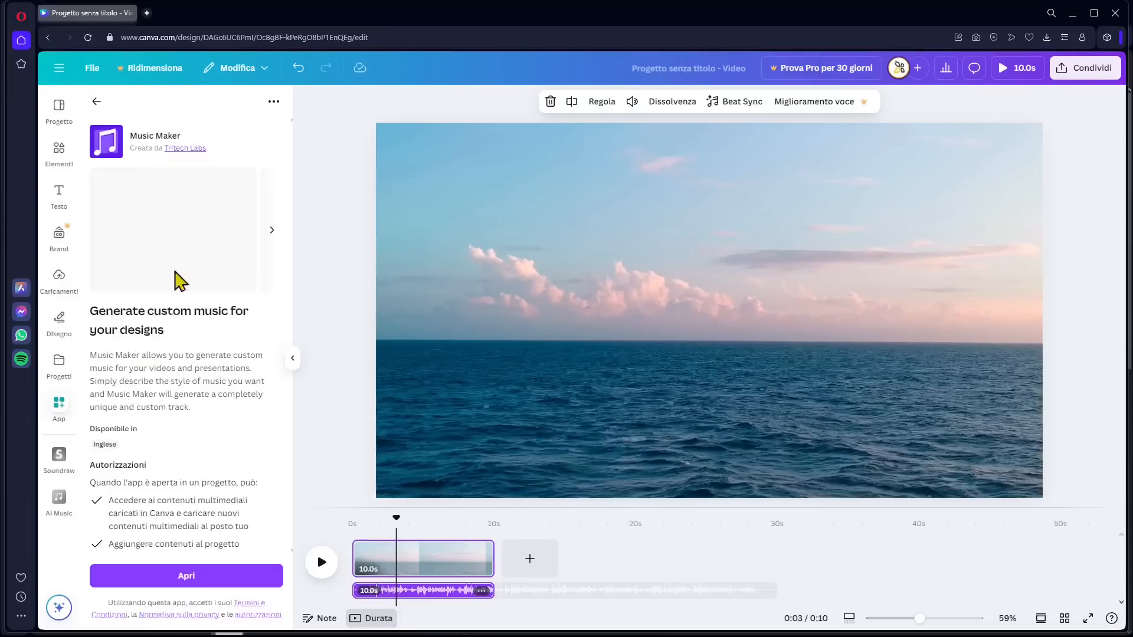
click(177, 577)
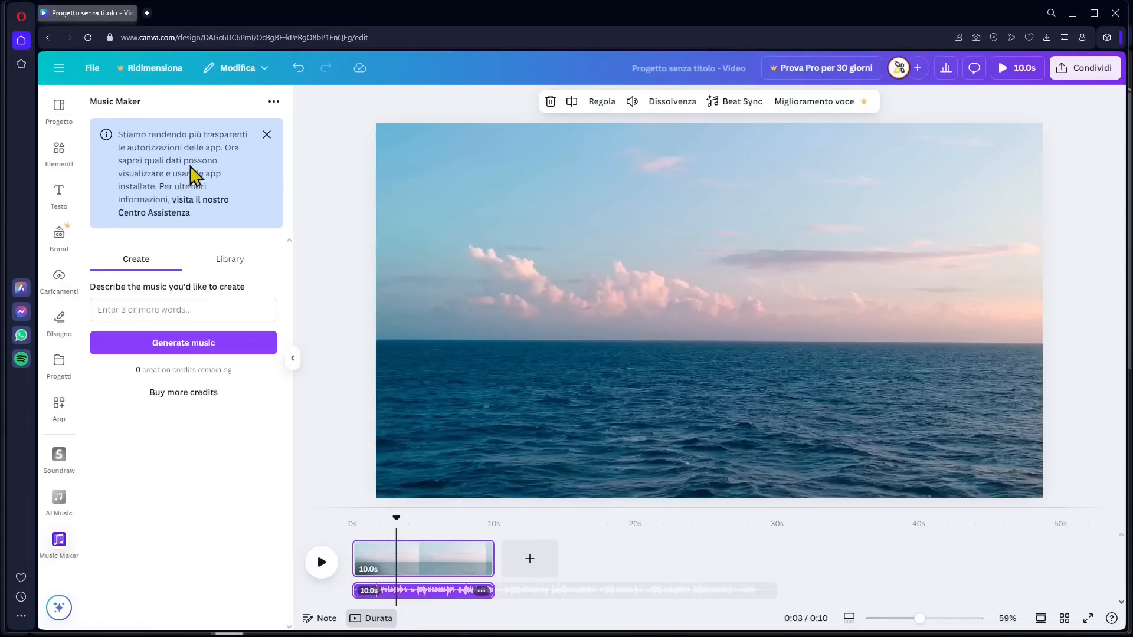
click(266, 135)
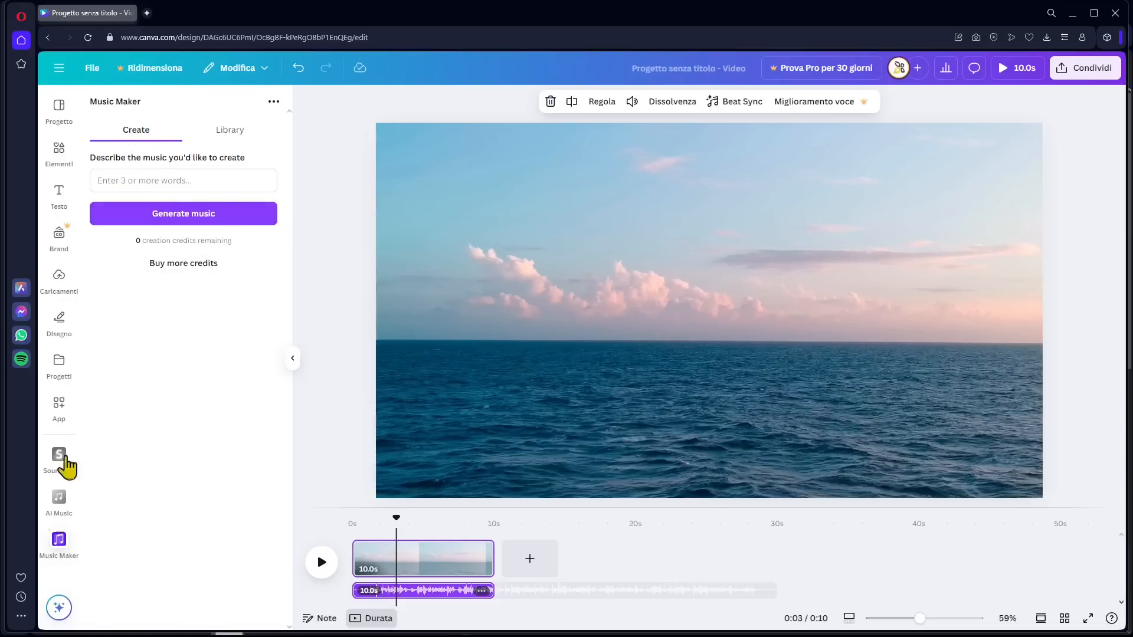
click(131, 185)
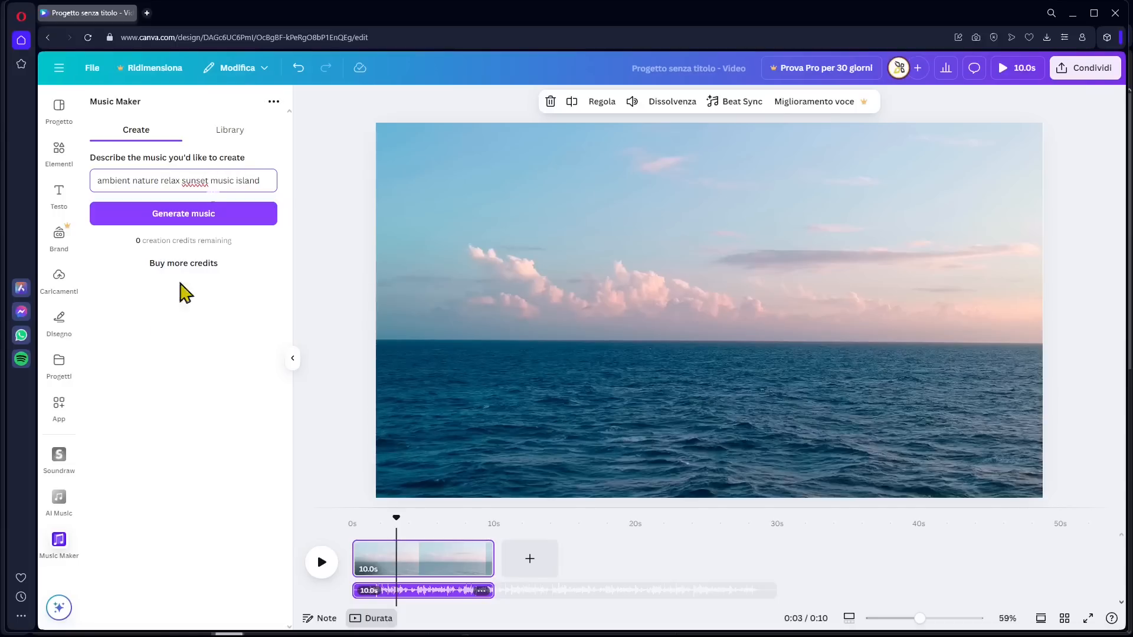
Try generating the described music, retry with the description shortened to "ambient nature relax", and dismiss the credits notice
click(194, 216)
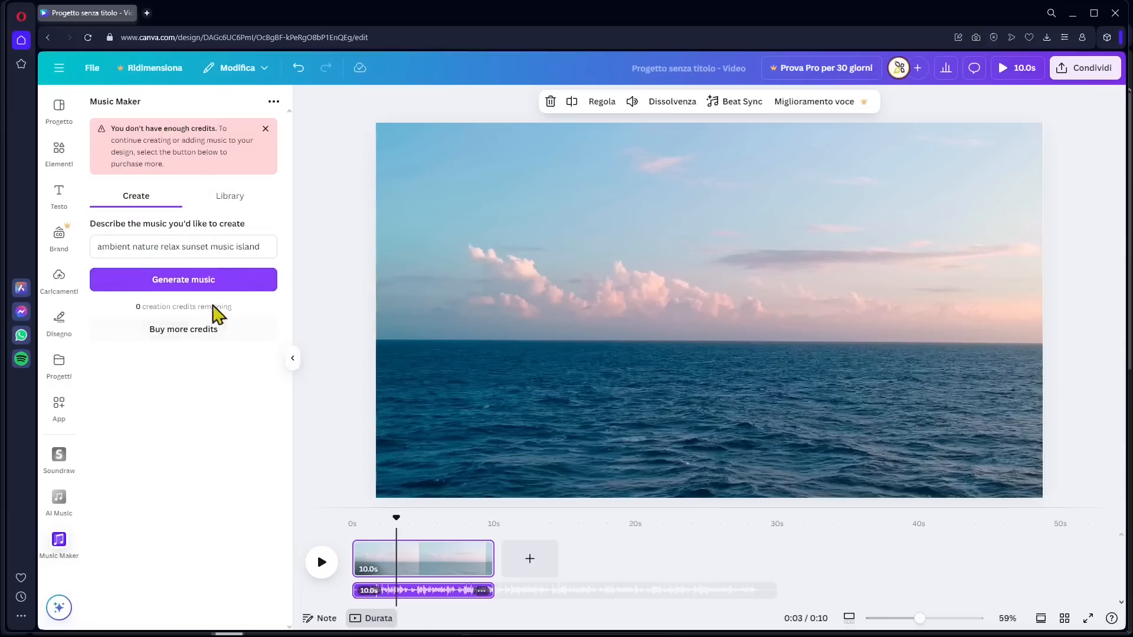
click(201, 248)
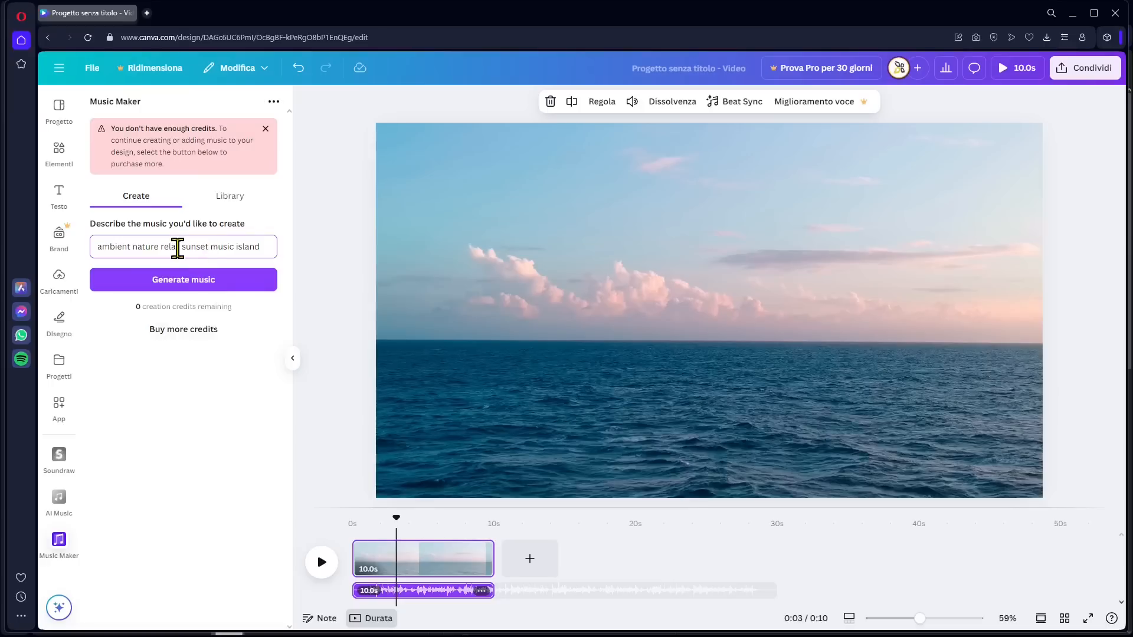
drag(178, 247, 314, 258)
key(BackSpace)
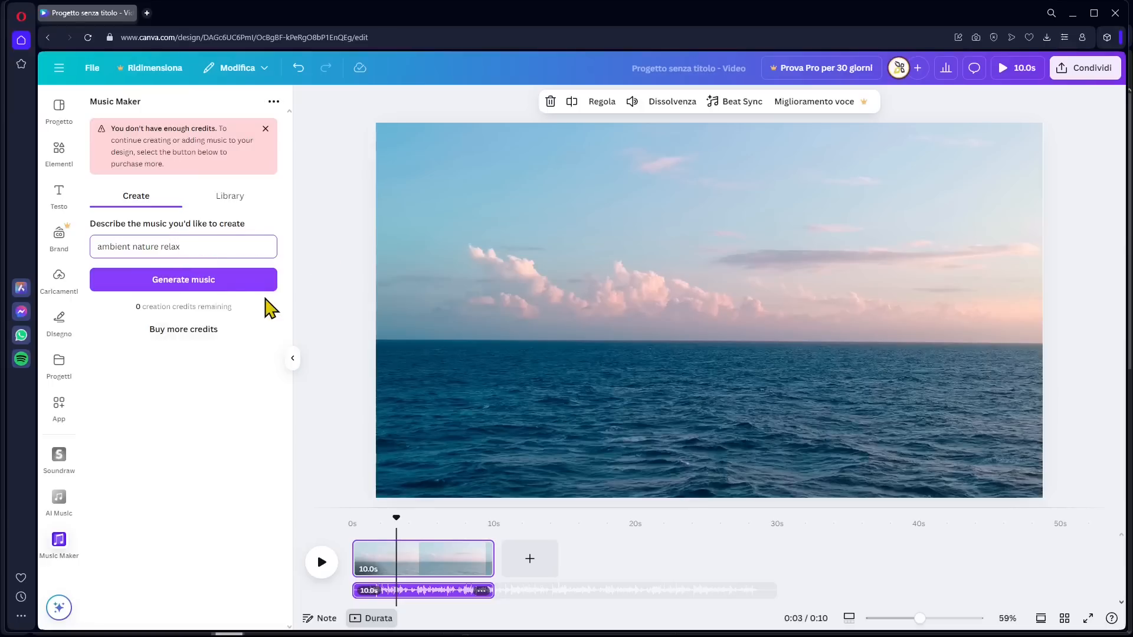
click(215, 292)
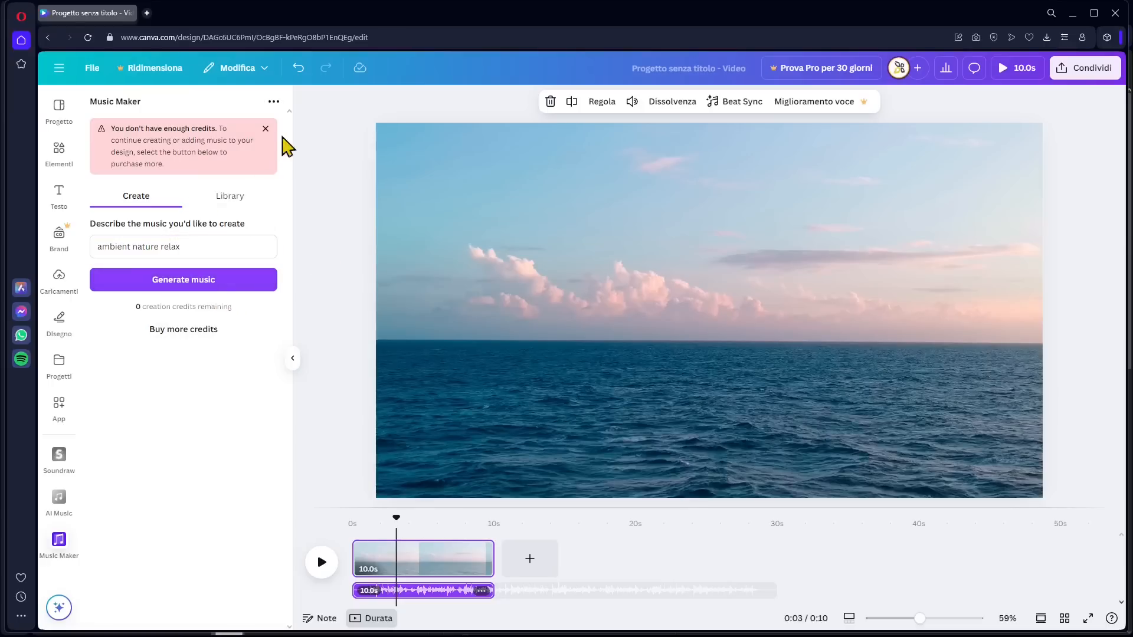
click(266, 128)
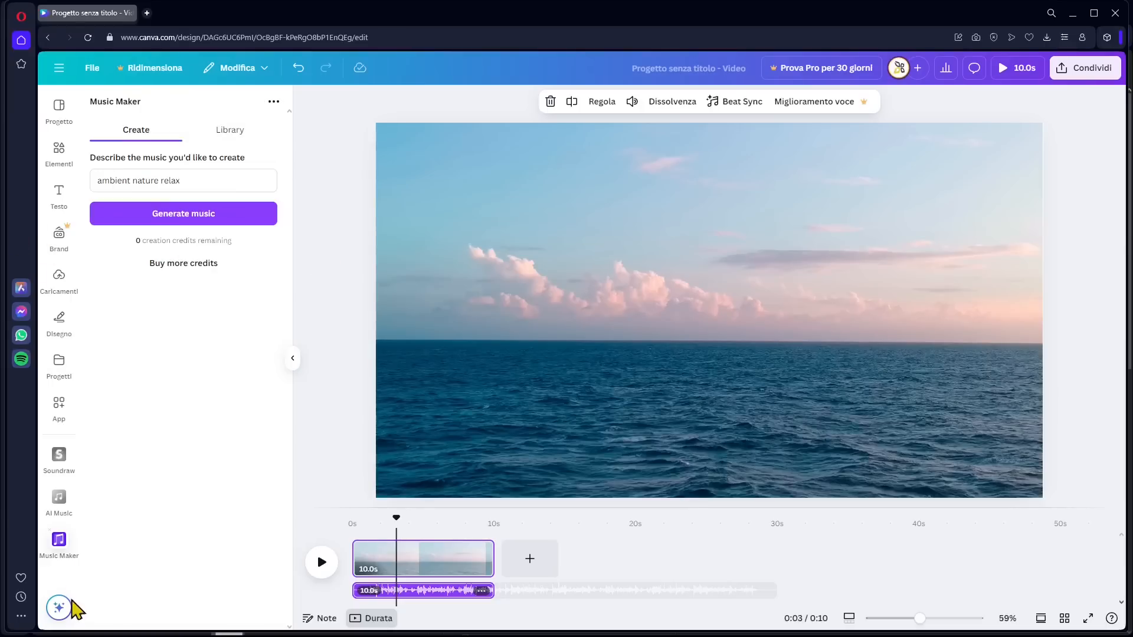
Return to the "ai music" app results and open the AI Music Generator app
click(59, 407)
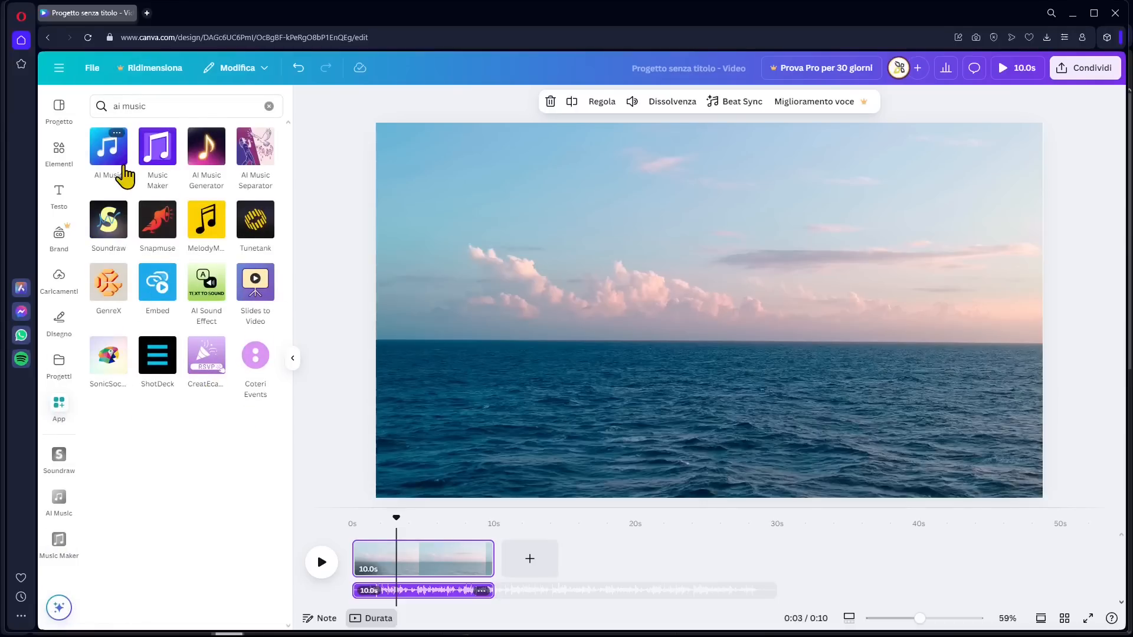
click(217, 164)
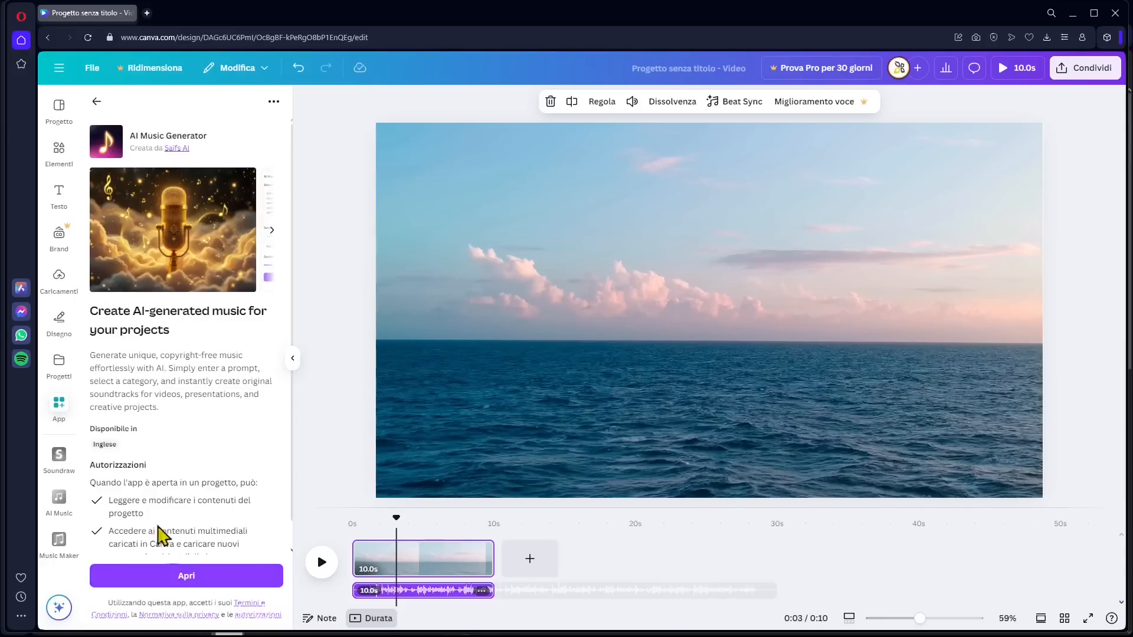
click(178, 579)
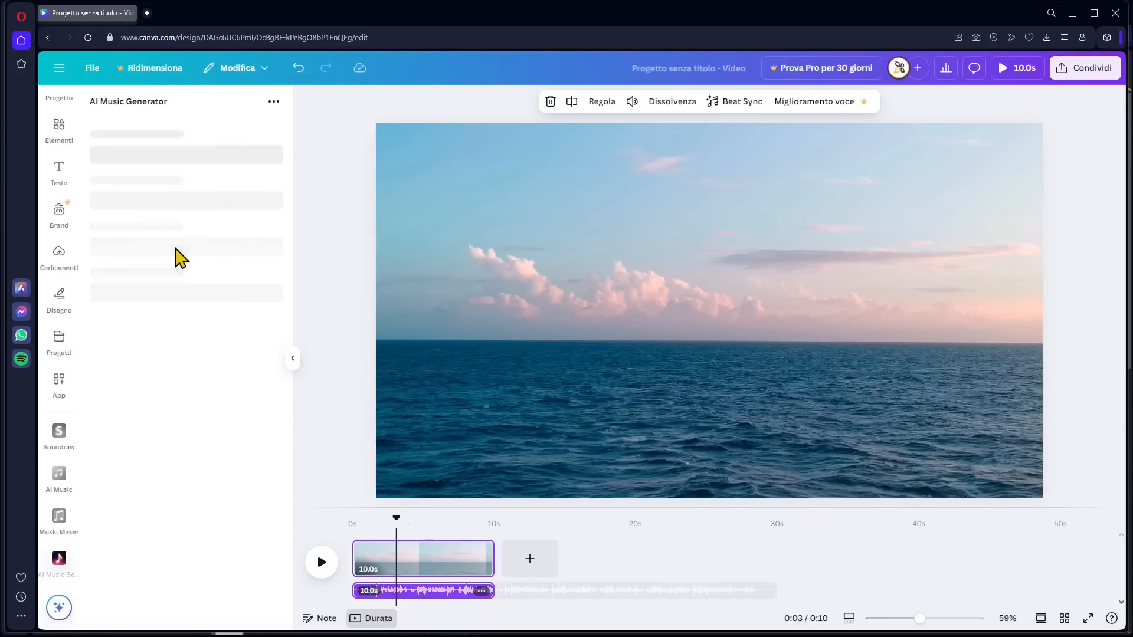
Describe the music as "relax ambient nature water" and enhance the description
click(185, 157)
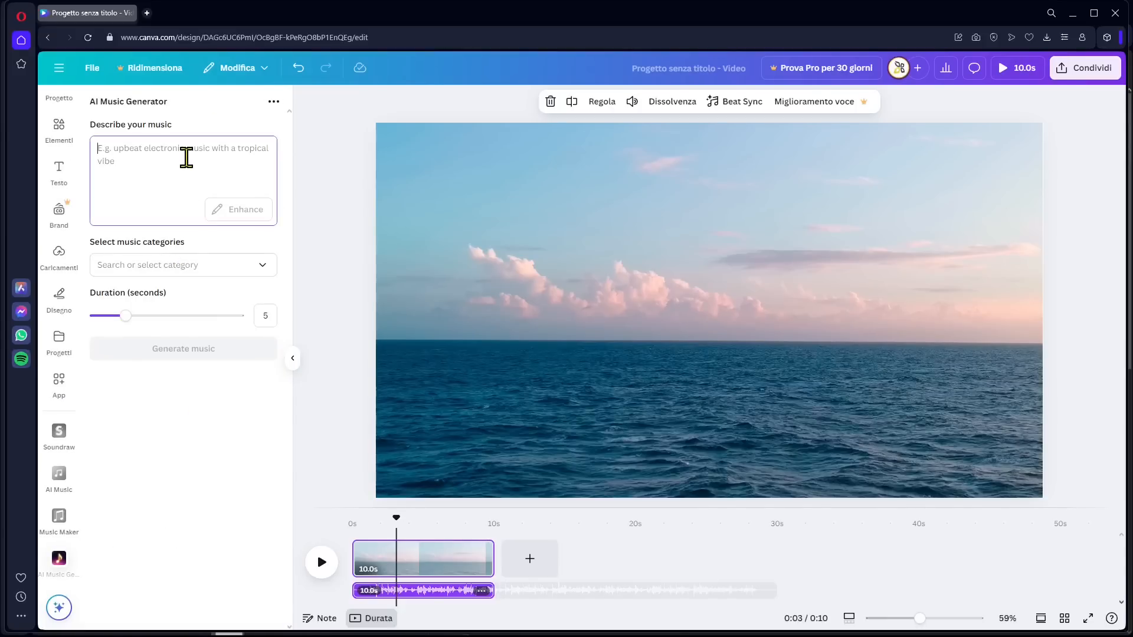
text(relax ambient nature water)
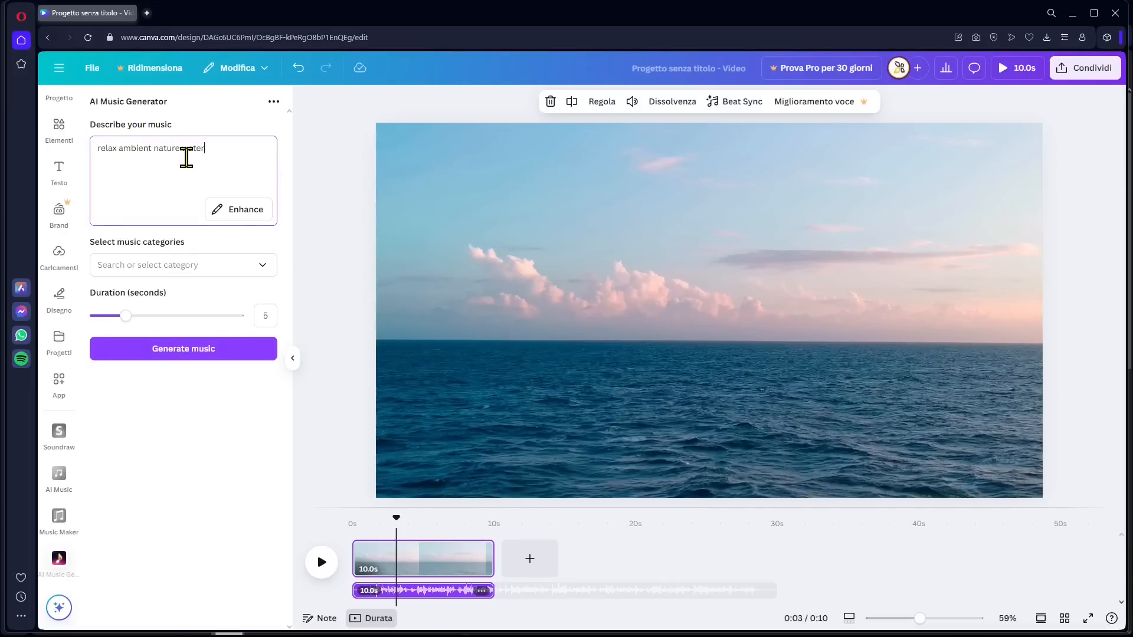
click(245, 211)
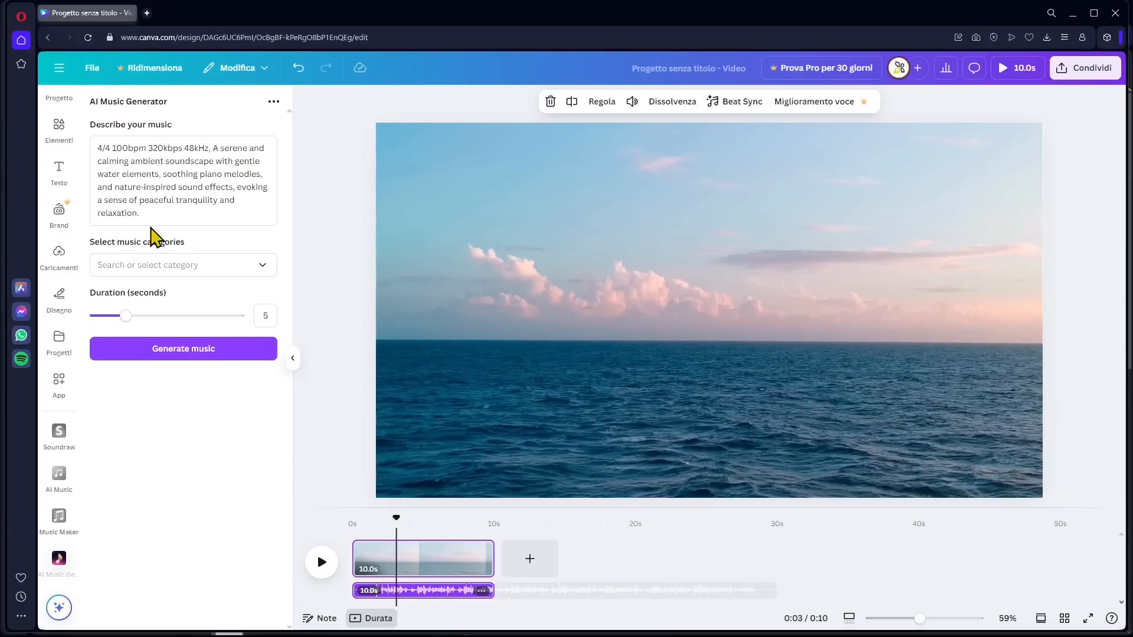
drag(97, 149, 168, 210)
Generate the described music in the Ambient category with a duration of 10 seconds
click(210, 266)
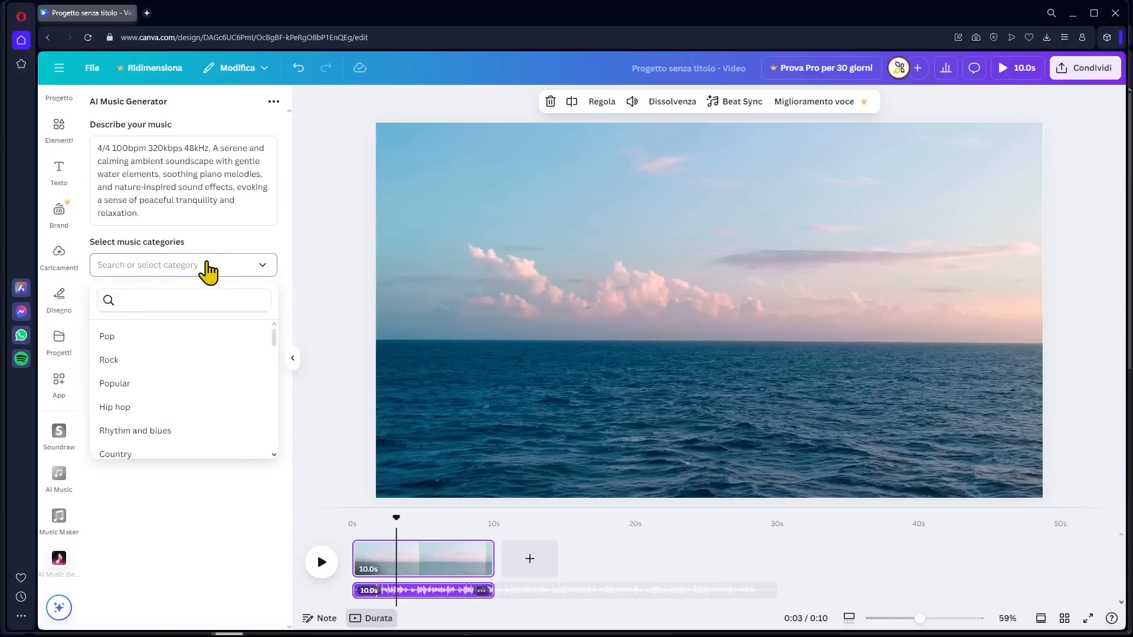
click(163, 298)
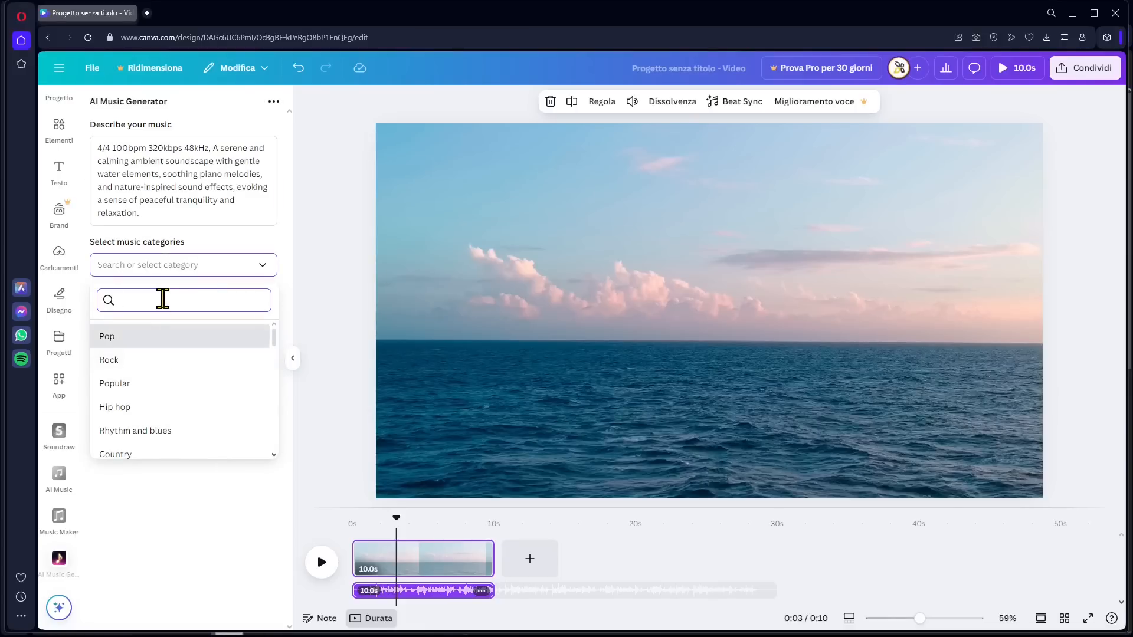
text(env)
key(BackSpace)
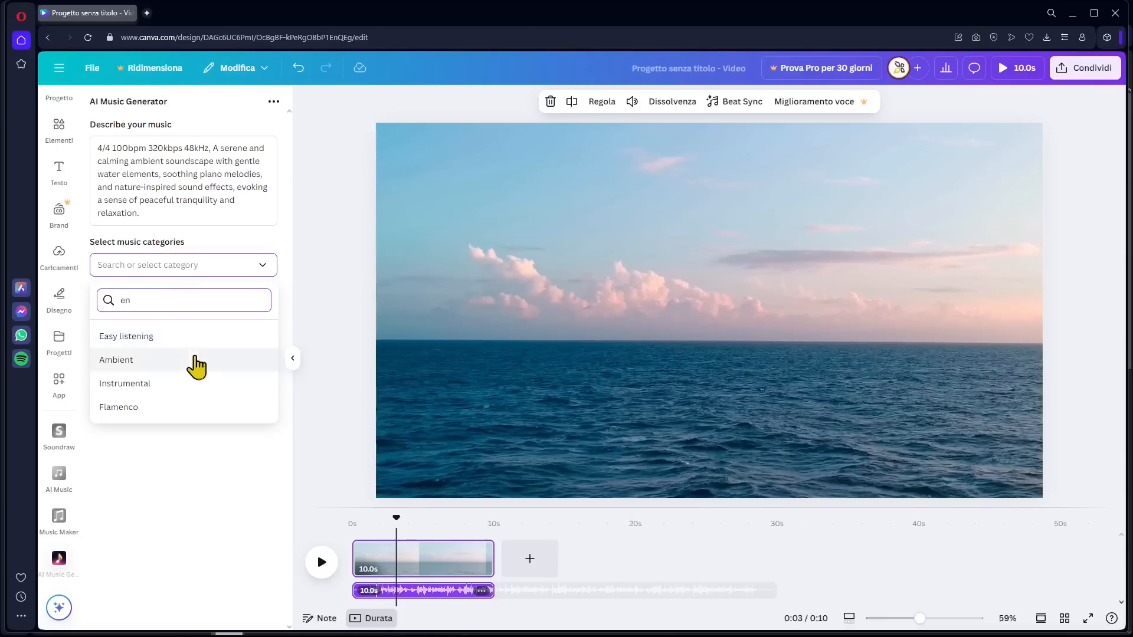
click(138, 361)
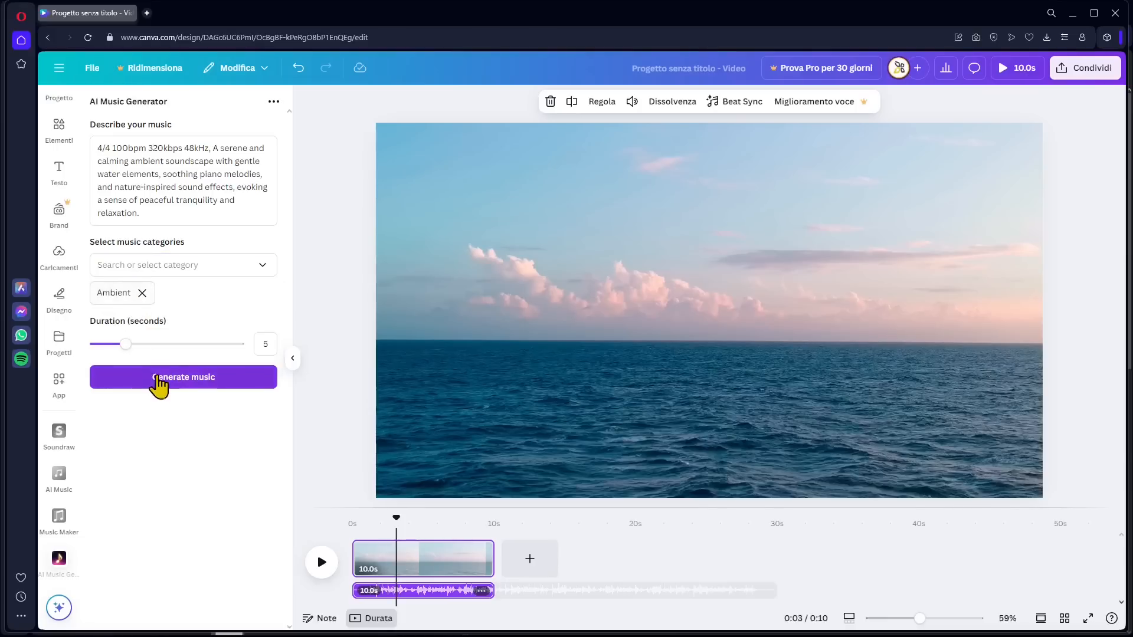
drag(124, 347, 167, 354)
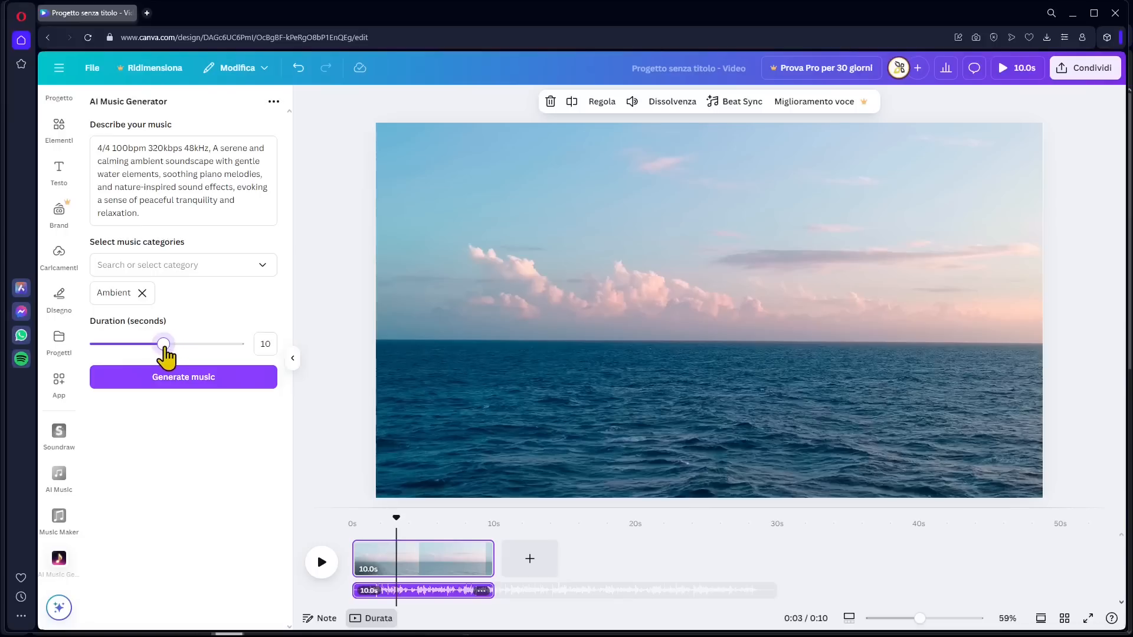
click(182, 380)
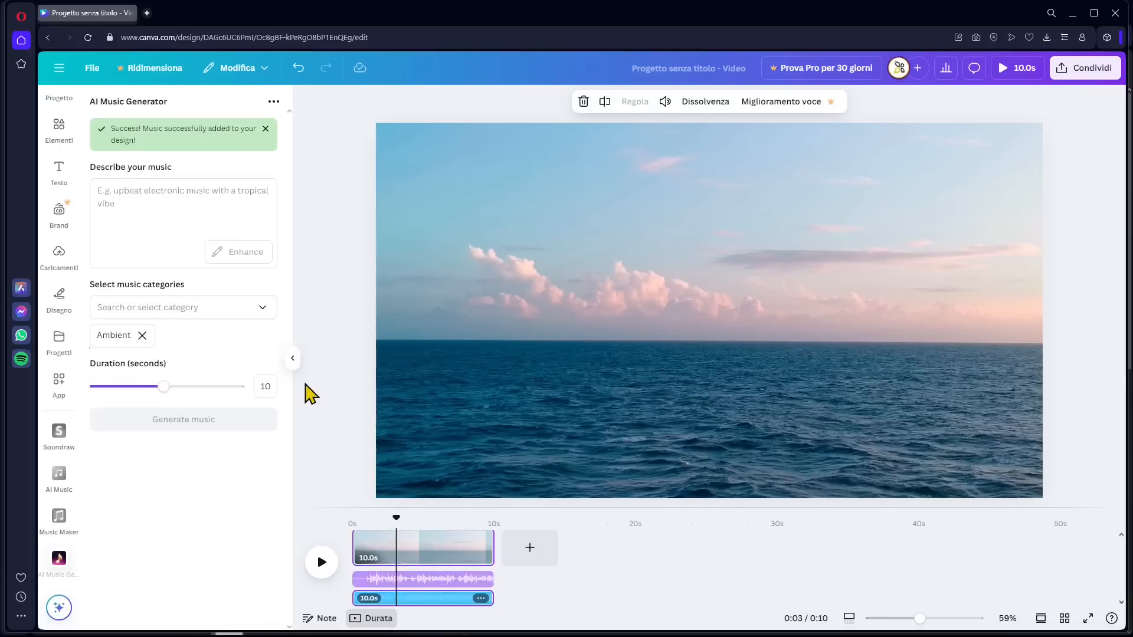
Try shortening the generated audio track at both ends, and restore its full 10-second length
mouse_move(418, 600)
mouse_down()
mouse_move(532, 583)
mouse_move(463, 582)
mouse_move(419, 597)
mouse_move(425, 606)
mouse_up()
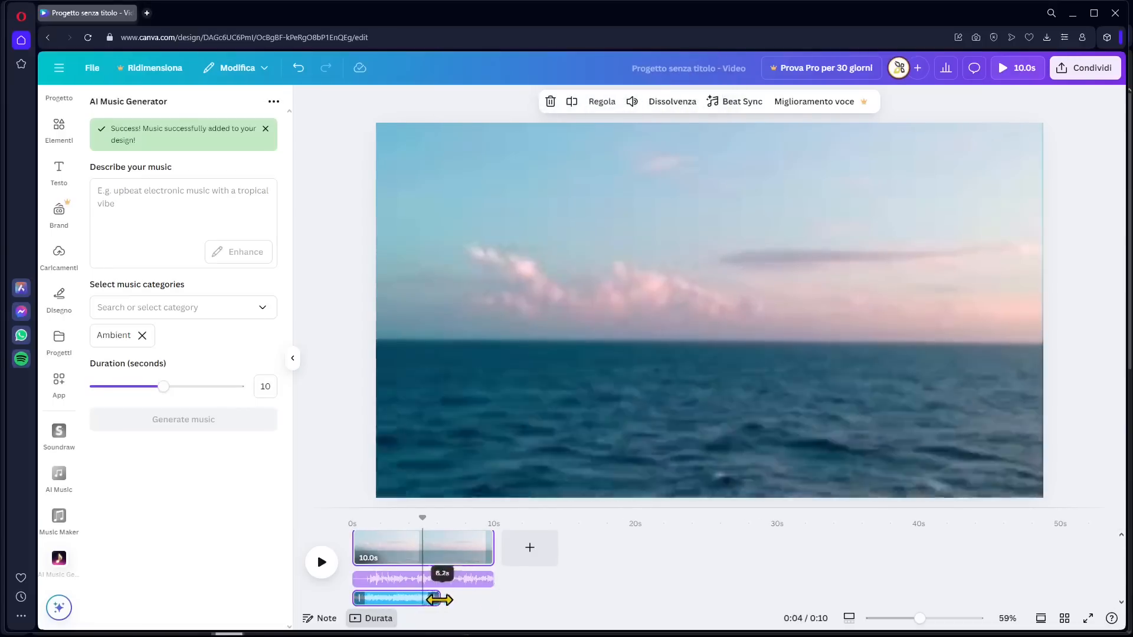
drag(505, 598, 506, 599)
drag(432, 597, 397, 600)
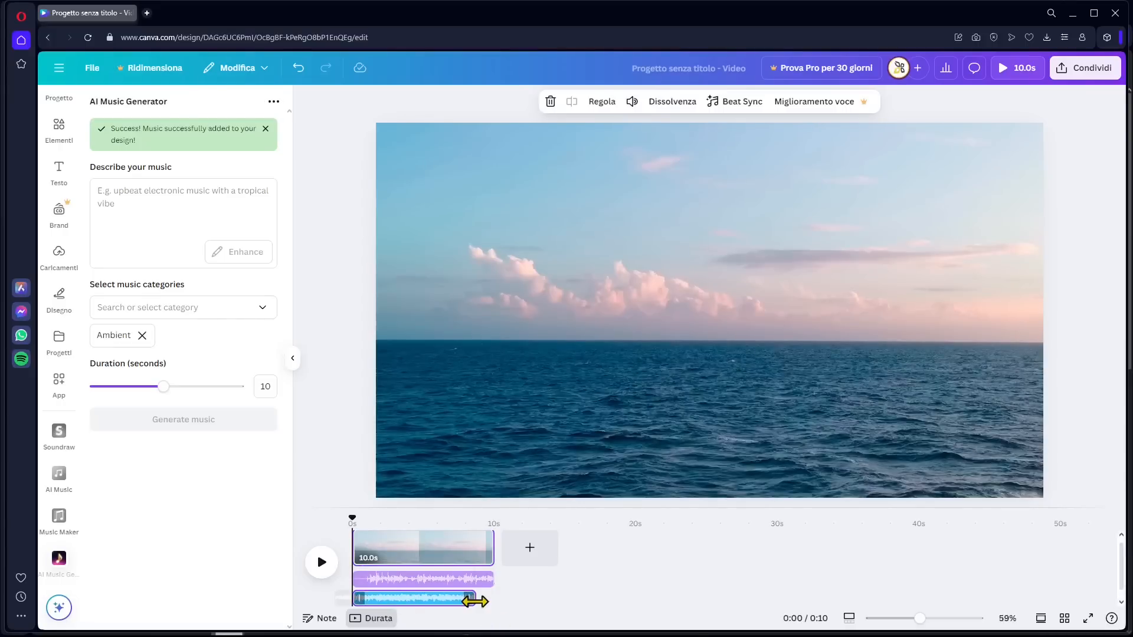
drag(474, 598, 508, 600)
drag(367, 600, 351, 599)
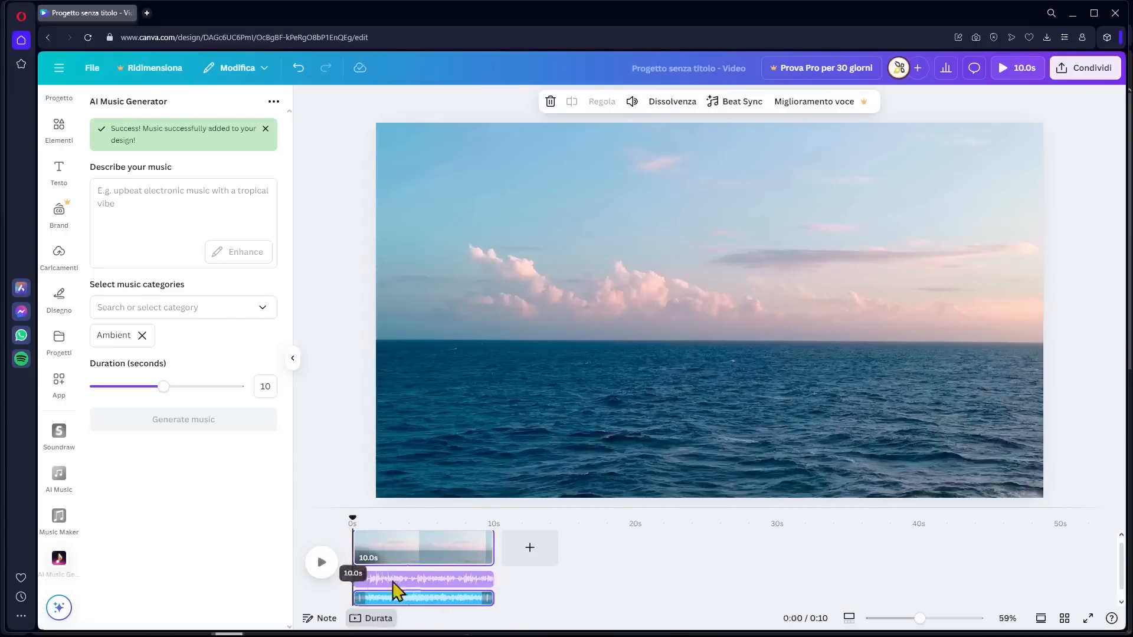
Add a blank 14-second page after the video and move the generated track to start at 10 s
click(530, 558)
drag(561, 554, 694, 554)
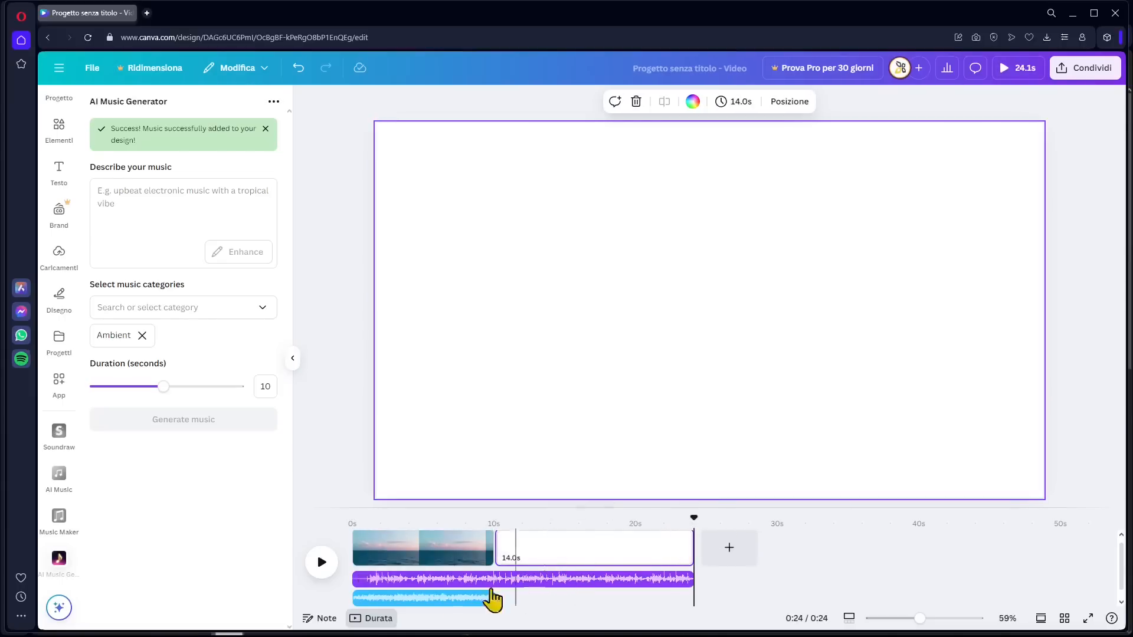
click(470, 598)
drag(470, 599, 597, 600)
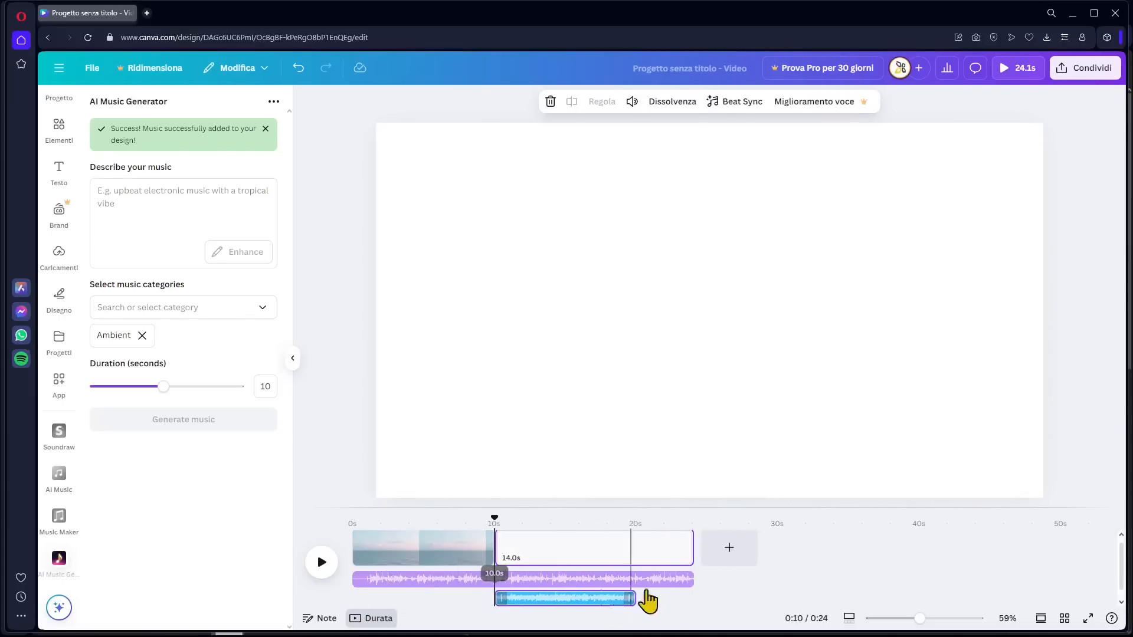
Trim the earlier music track to about 10.1 s, and try extending the generated track beyond its end
drag(692, 577, 497, 583)
click(529, 558)
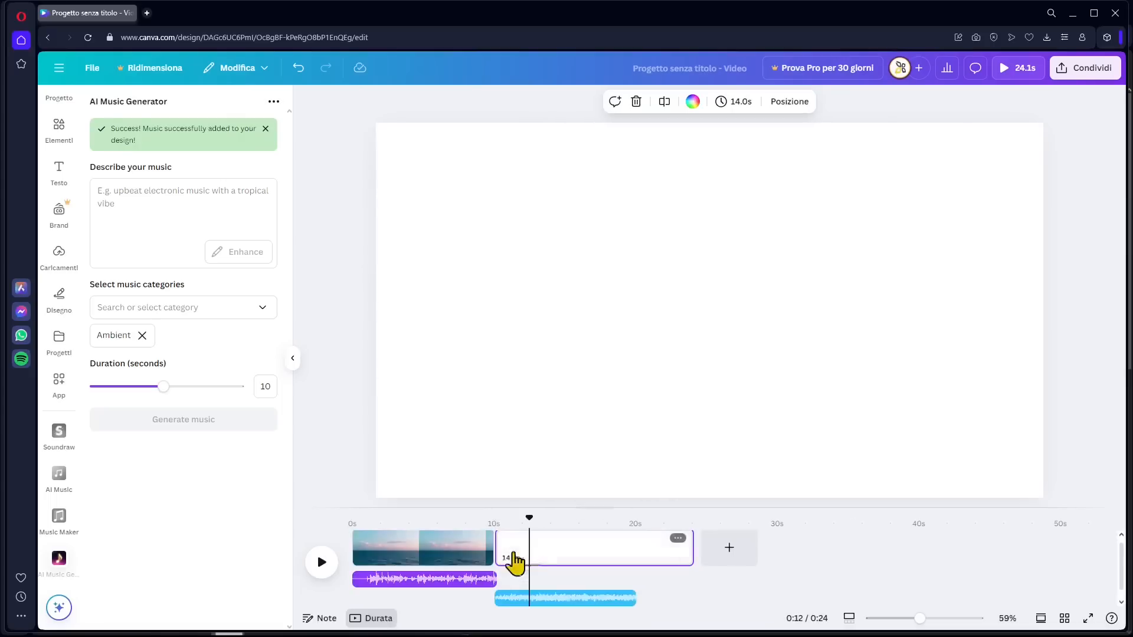
click(524, 599)
mouse_move(624, 600)
mouse_down()
mouse_move(650, 600)
mouse_move(637, 598)
mouse_up()
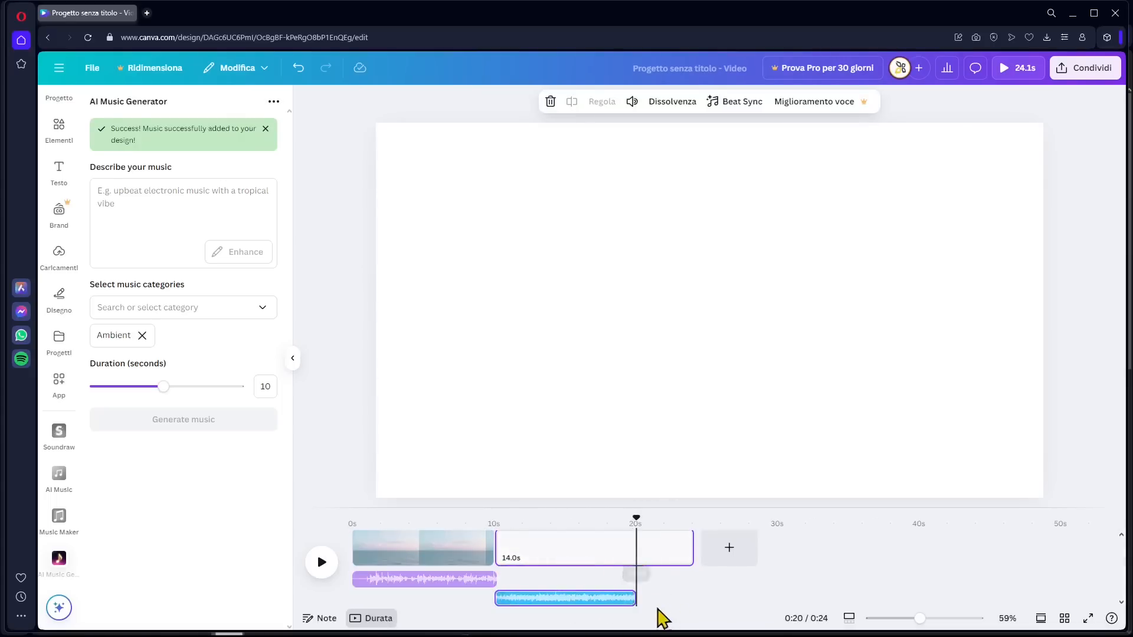
Give the generated track a 1.7 s fade-in and 1.8 s fade-out, and shift it to overlap the earlier track's end
click(624, 599)
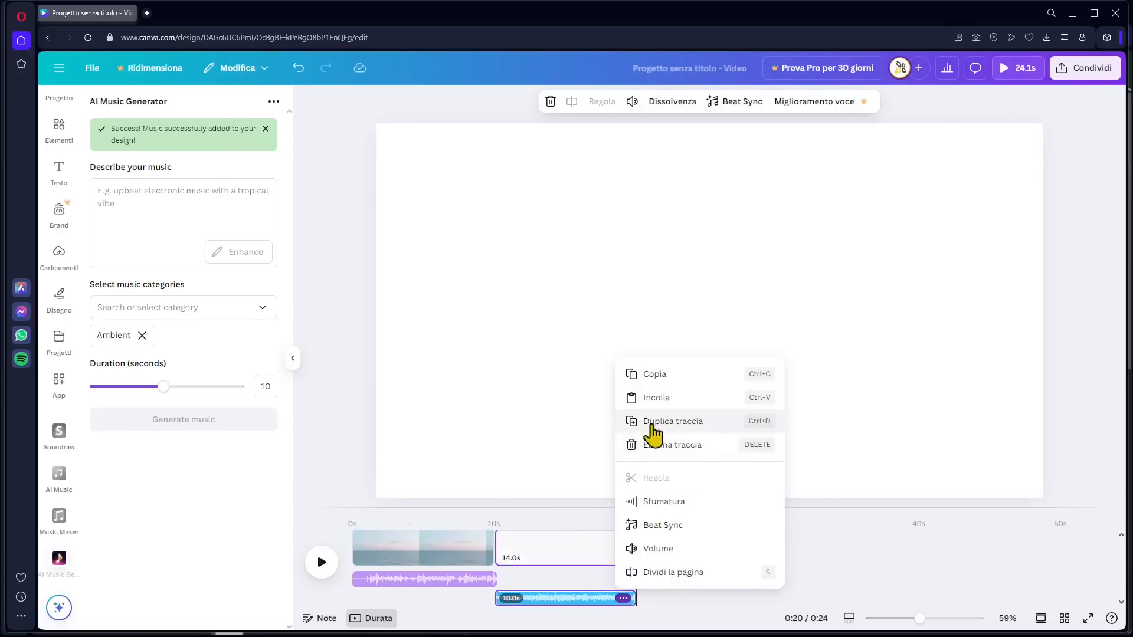
click(674, 503)
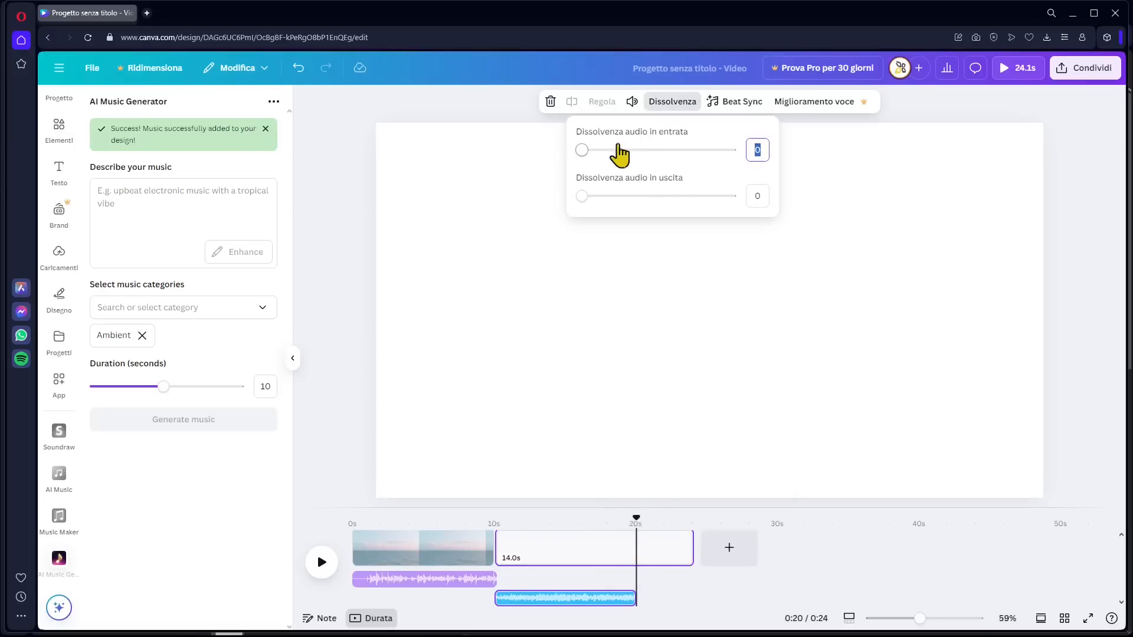
drag(586, 158, 633, 151)
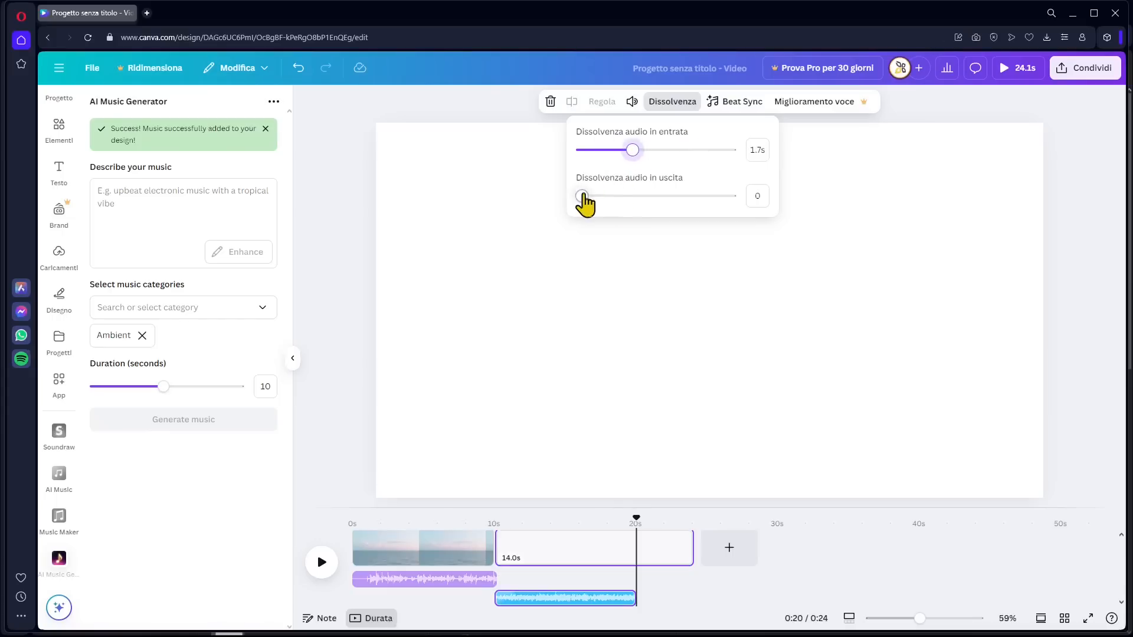
drag(582, 196, 636, 196)
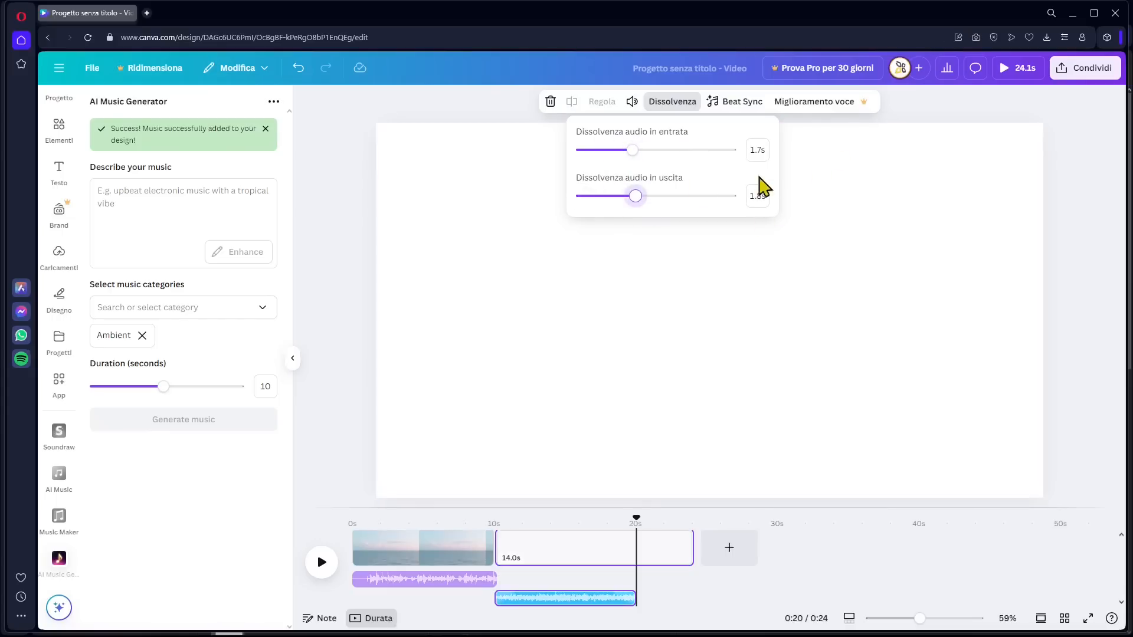
drag(538, 605, 466, 587)
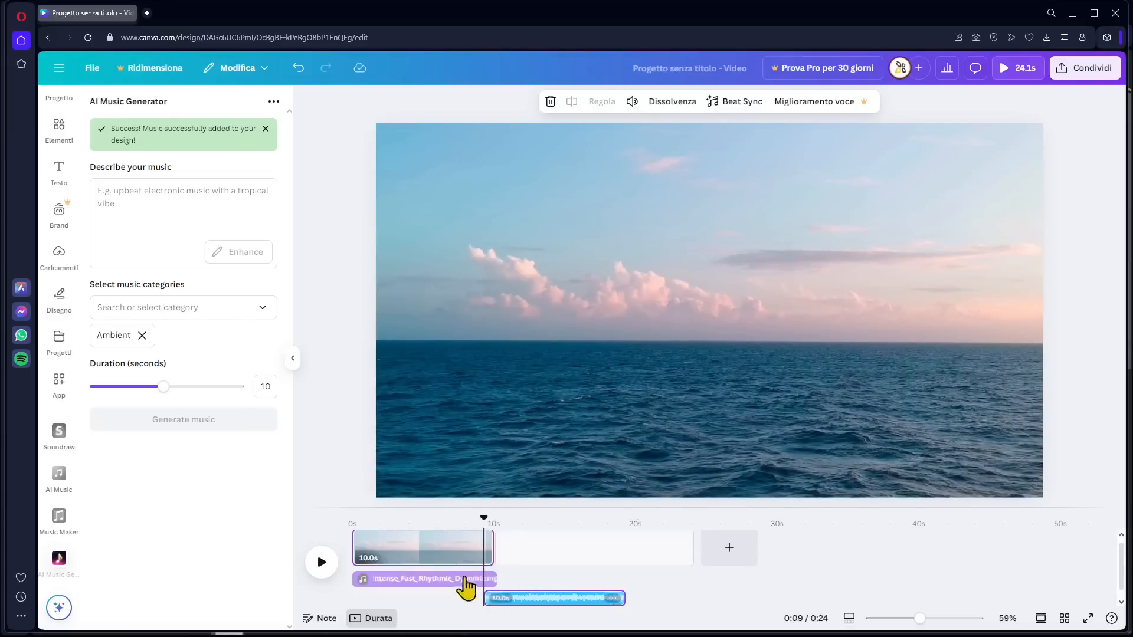
Set a 1.0 s fade-in and a 0.9 s fade-out on the earlier music track under the video
click(457, 584)
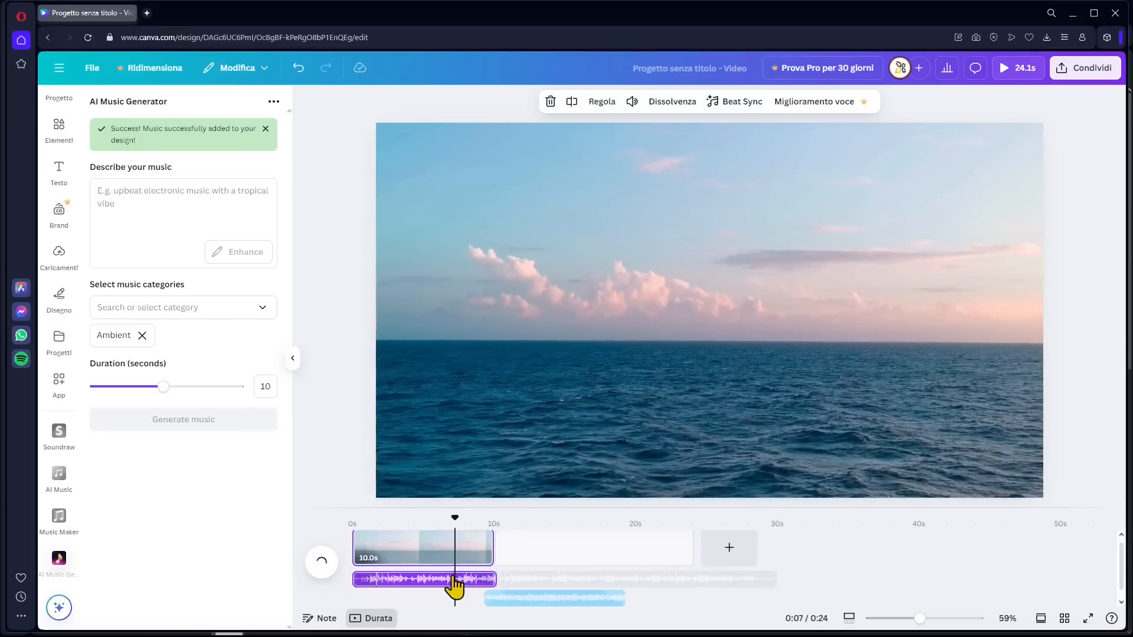
right_click(489, 583)
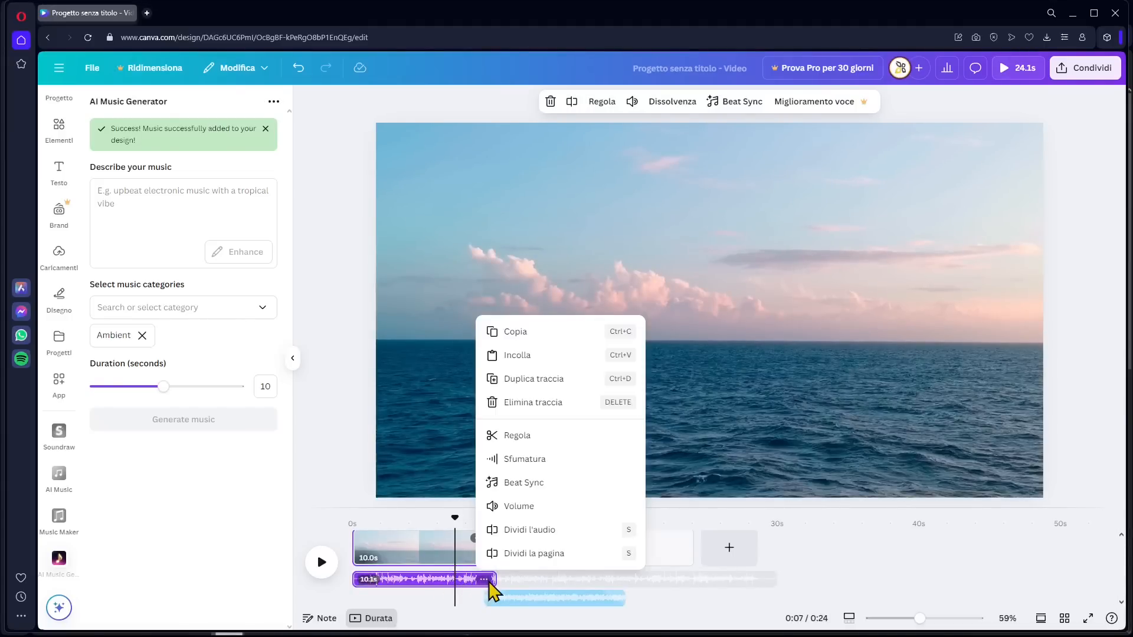
click(560, 459)
drag(582, 150, 612, 151)
drag(582, 196, 608, 198)
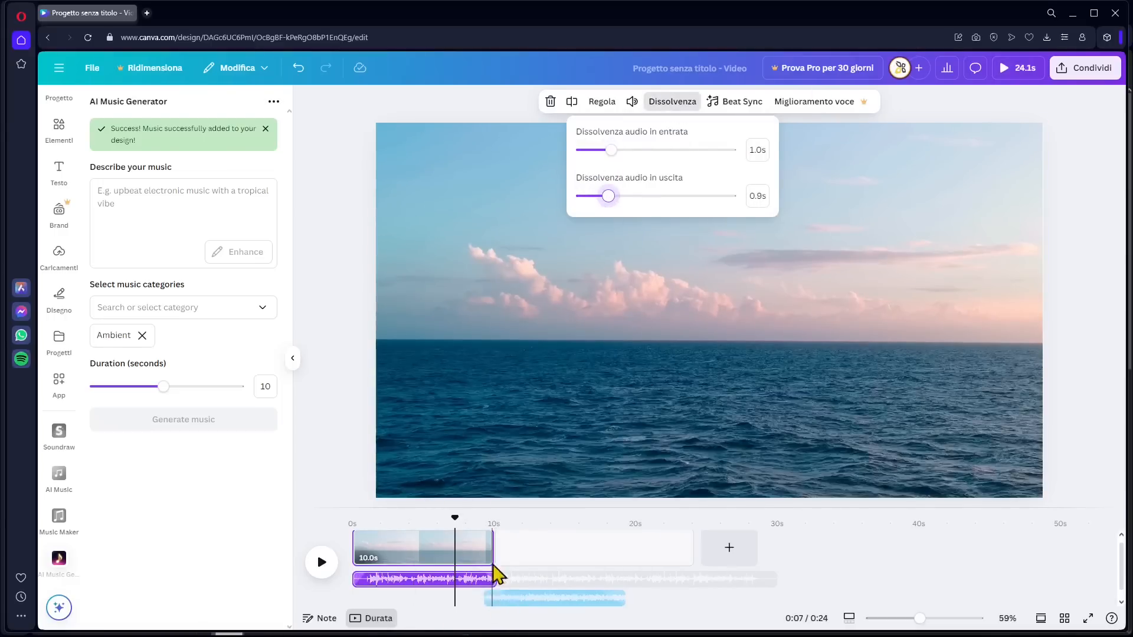
click(473, 555)
mouse_move(455, 518)
mouse_down()
mouse_move(516, 519)
mouse_move(470, 518)
mouse_up()
click(479, 538)
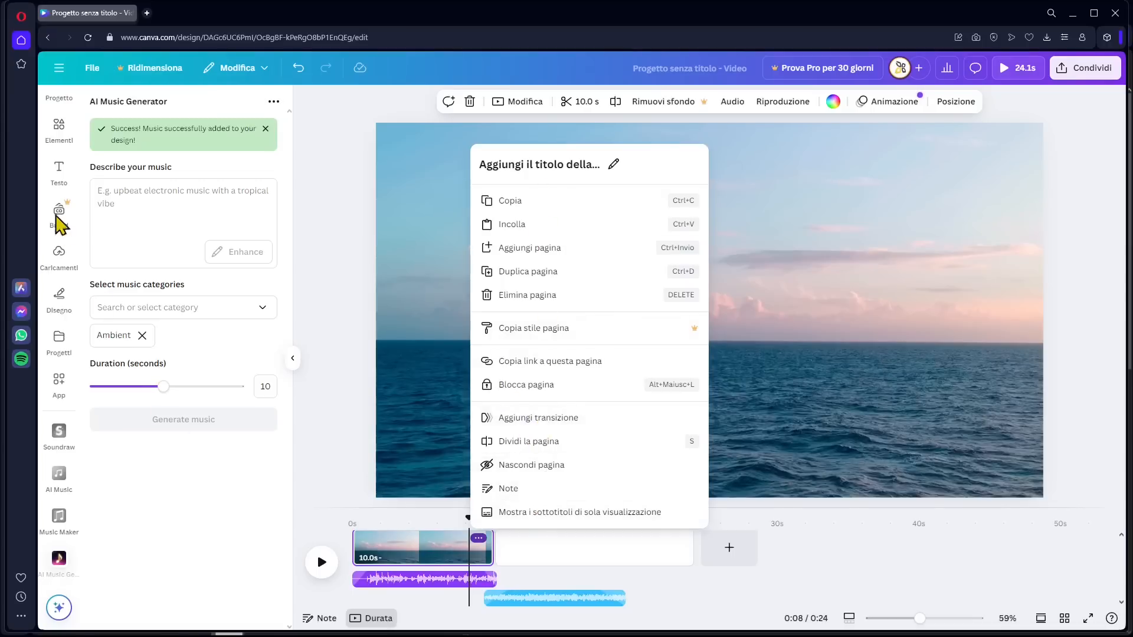
Search the elements for "video" and place the 15-second rocky coastline clip on the blank page after the sea video
click(65, 133)
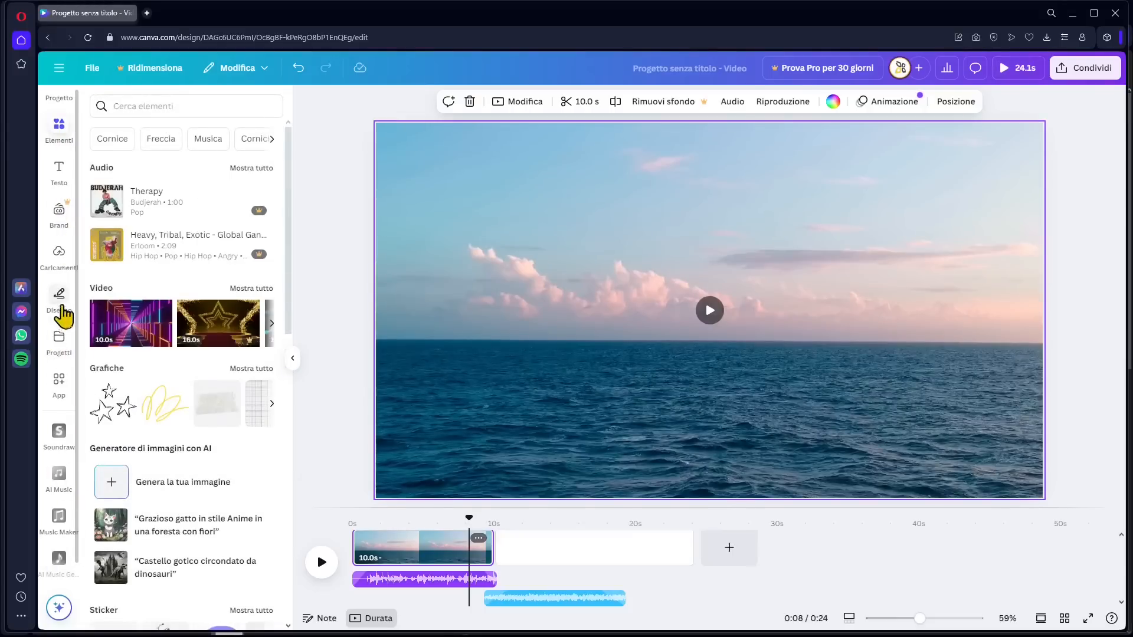
click(129, 109)
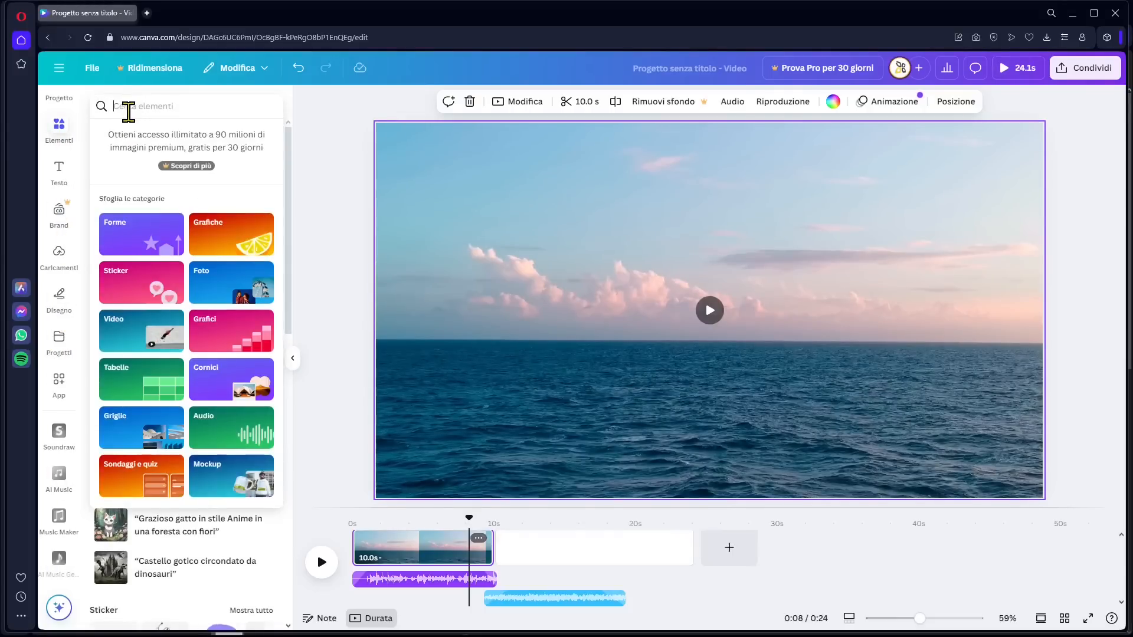
text(video)
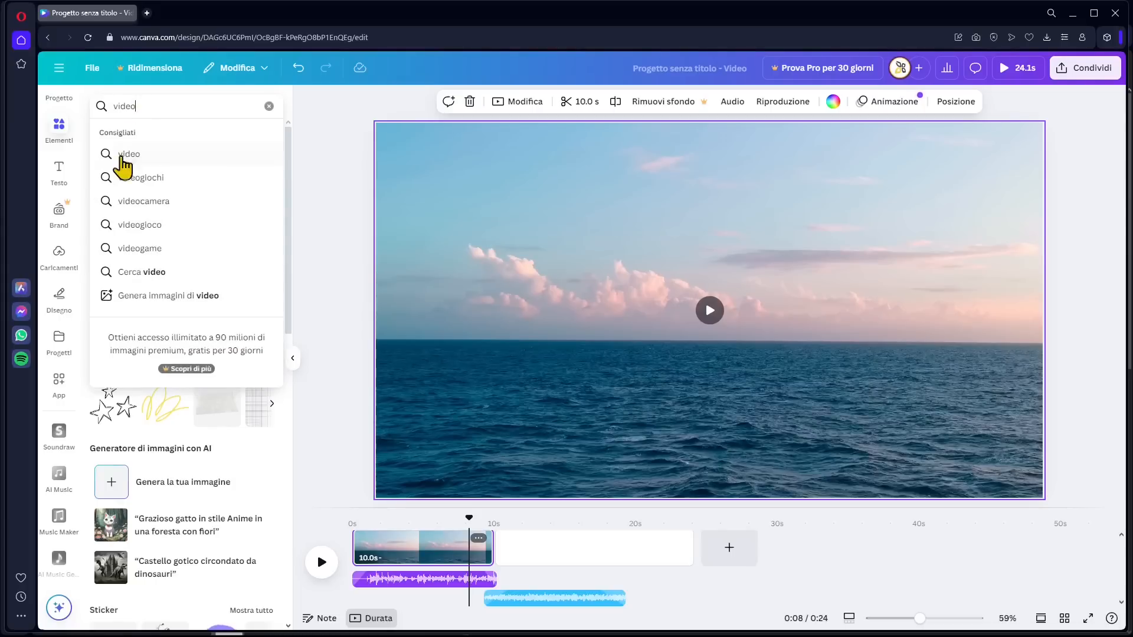
click(122, 155)
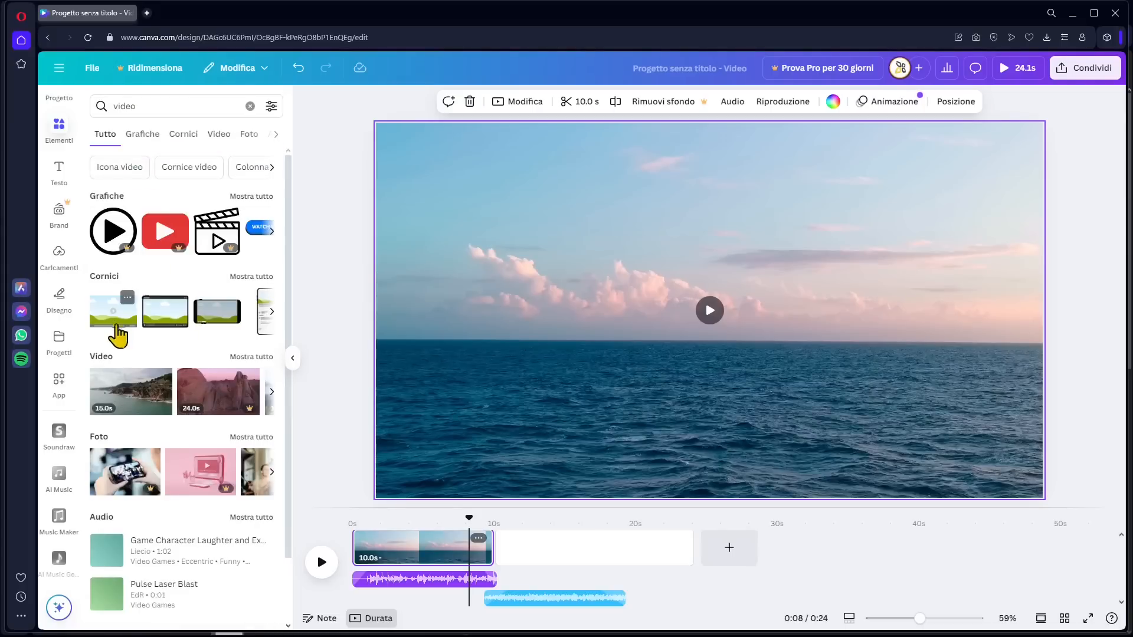
drag(146, 401, 511, 558)
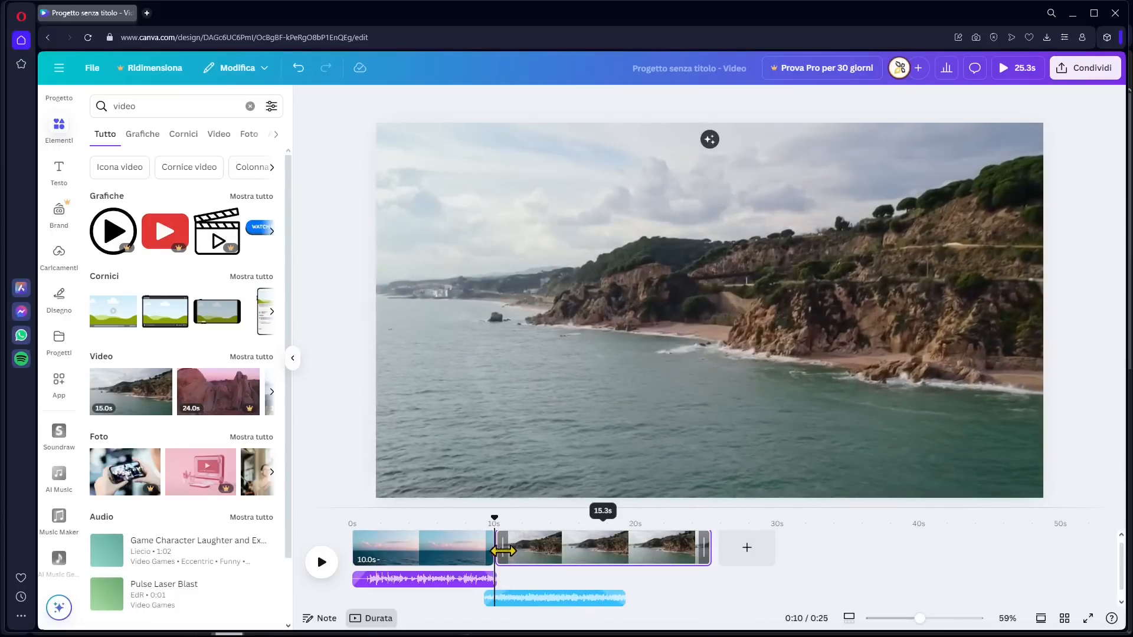
Add a Dissolvenza transition between the sea video and the coastline clip
click(490, 550)
right_click(493, 553)
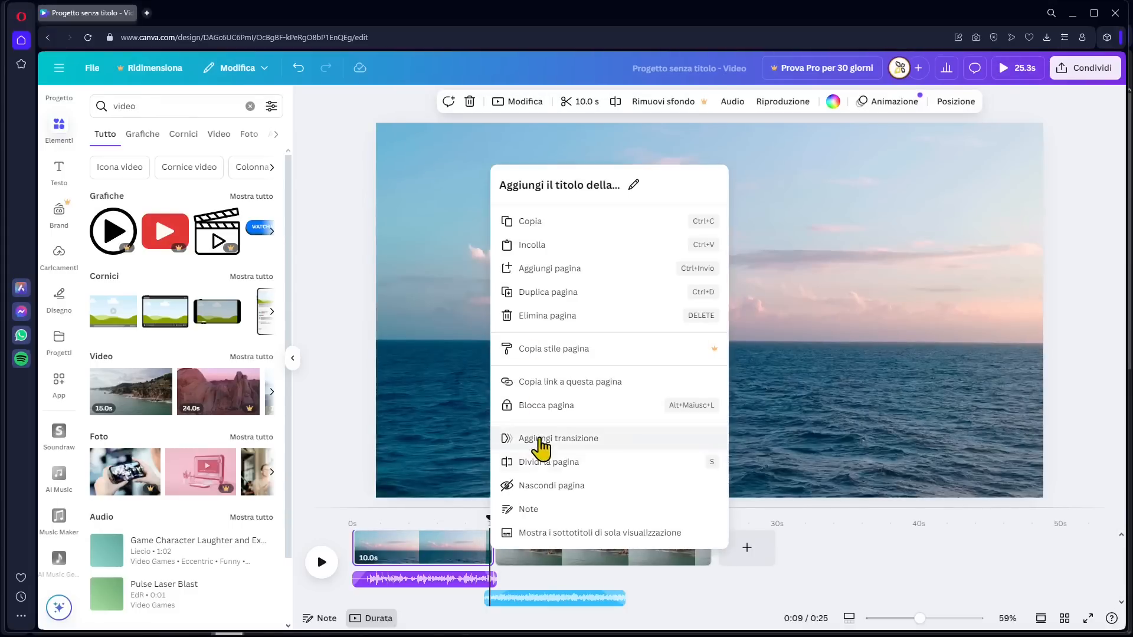
click(523, 439)
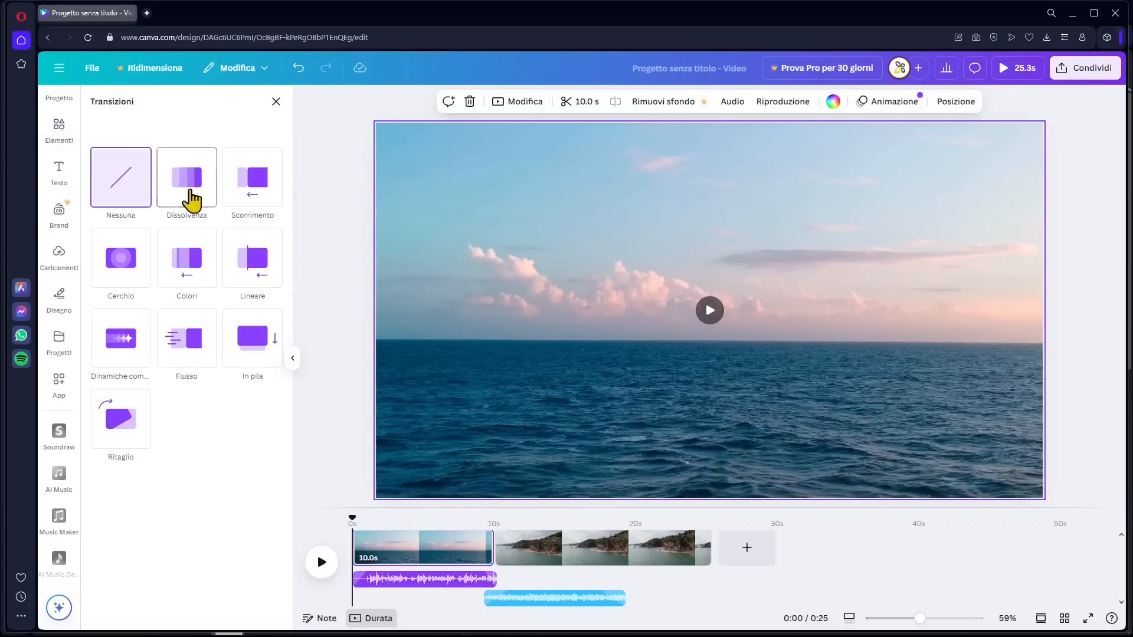
mouse_move(495, 549)
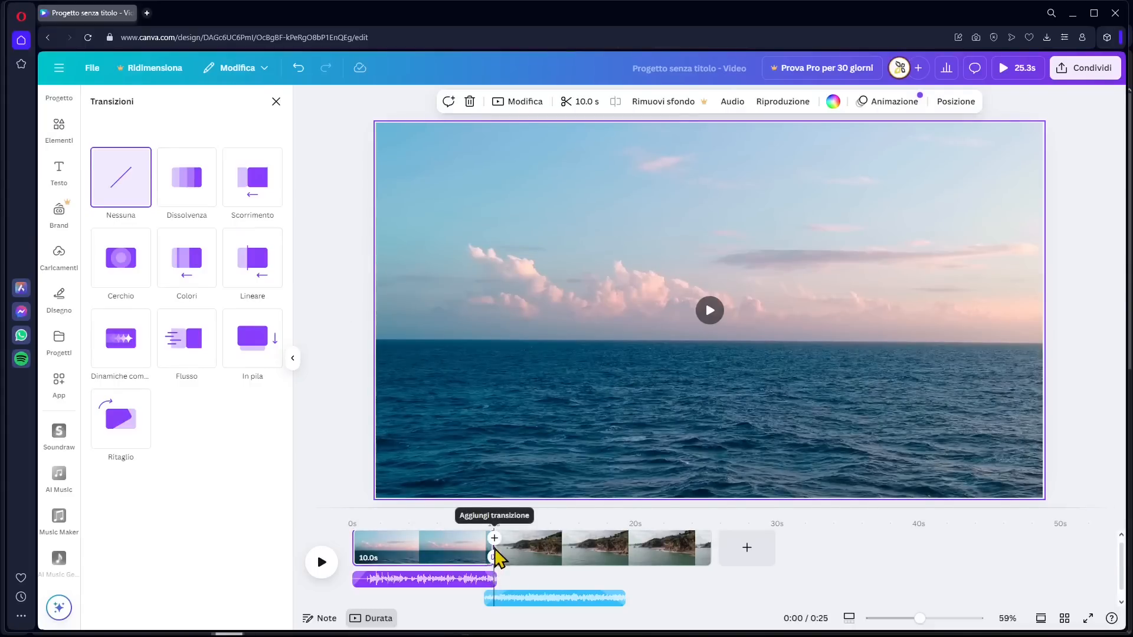
click(187, 180)
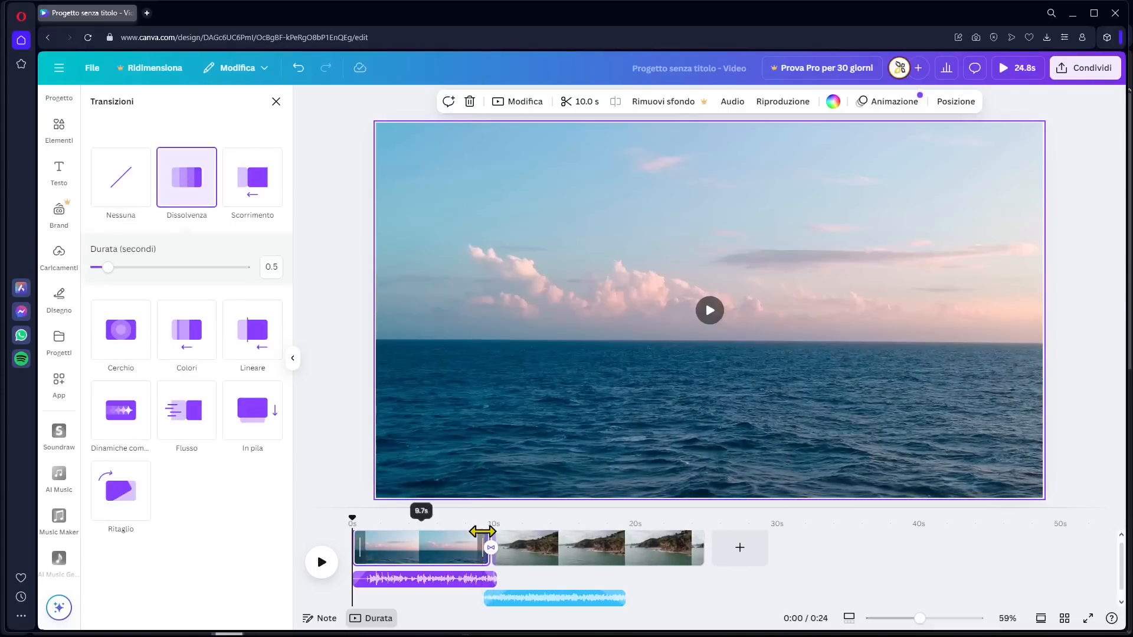
Play the timeline from shortly before the transition between the two clips to check the video dissolve and music overlap
click(491, 527)
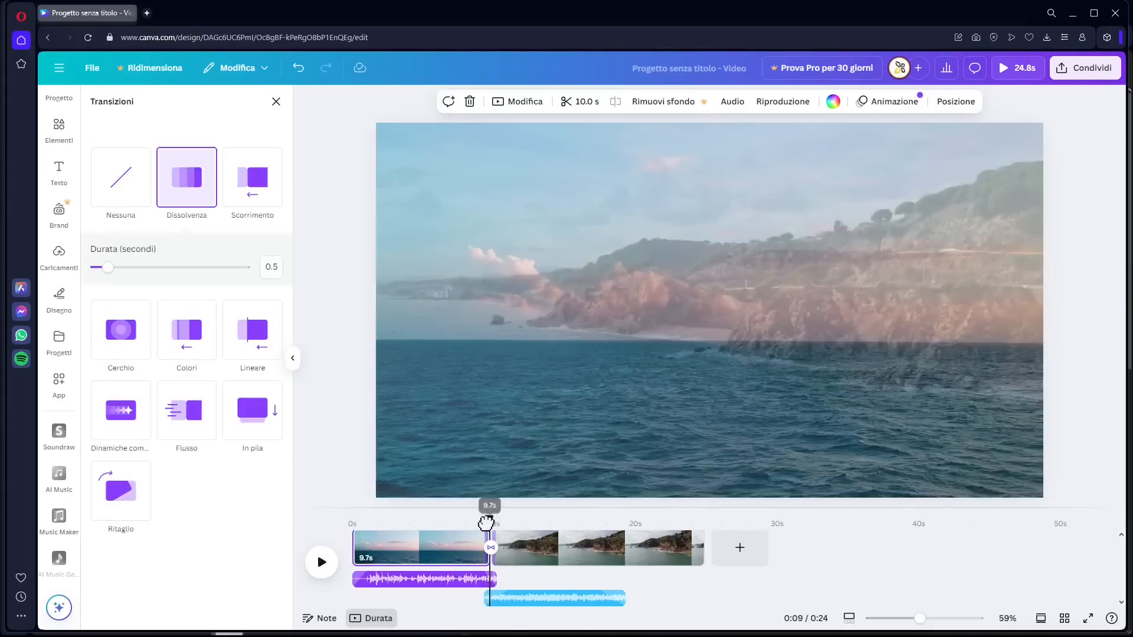
click(473, 529)
key(space)
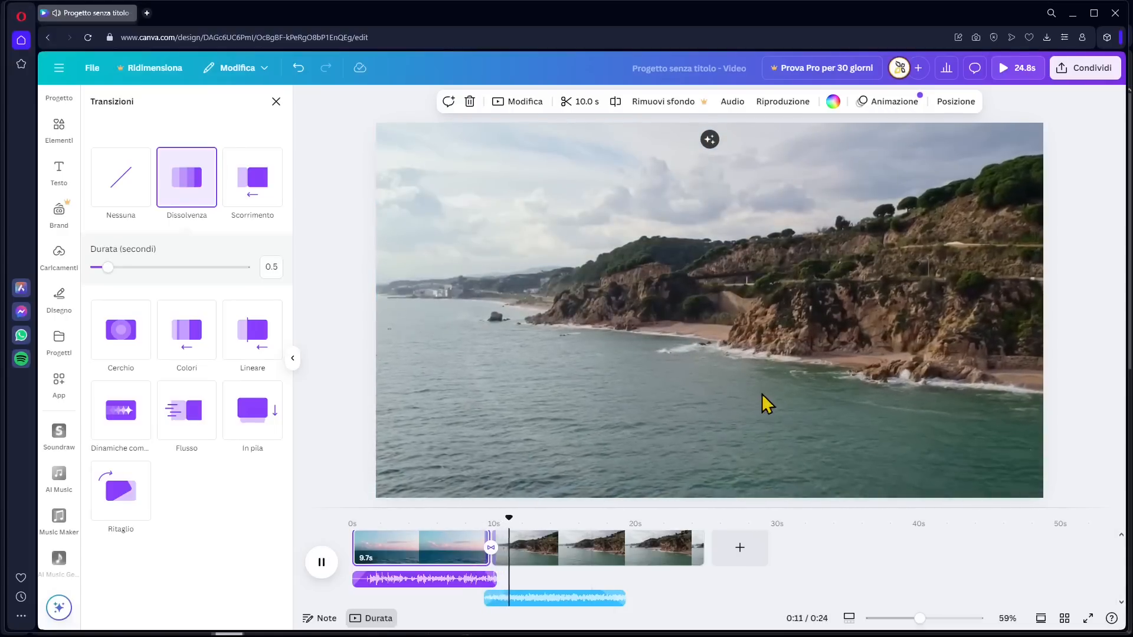
click(804, 388)
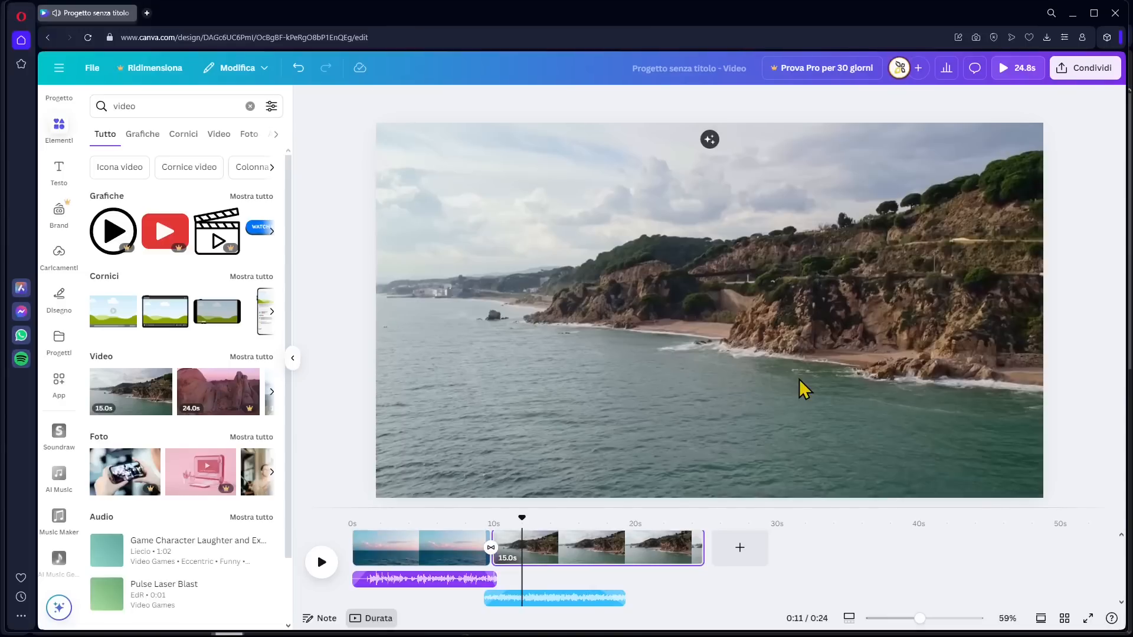